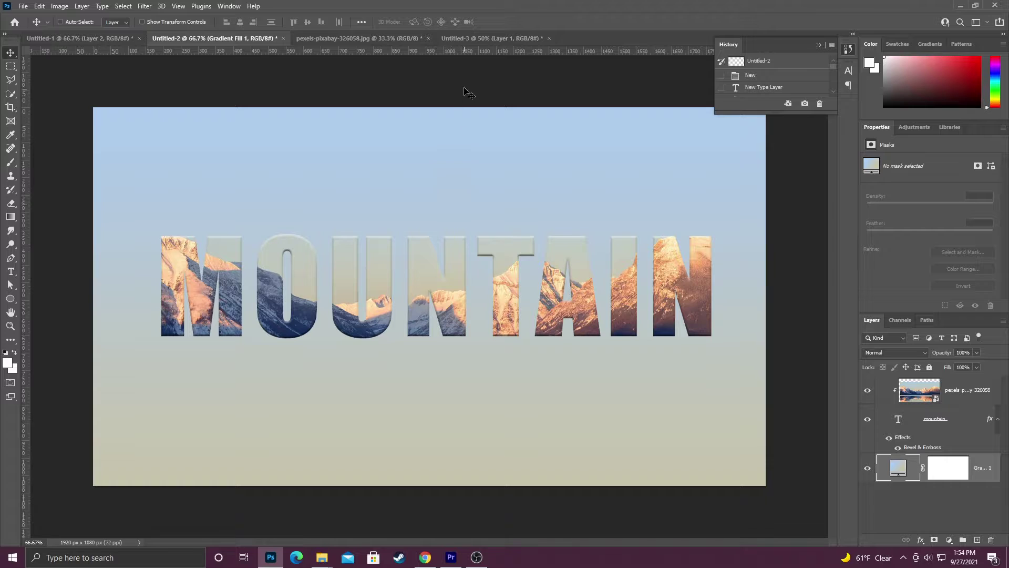
# Switch to the pexels-pixabay-326058.jpg document, unlock its background layer and hide the photo
pyautogui.click(406, 38)
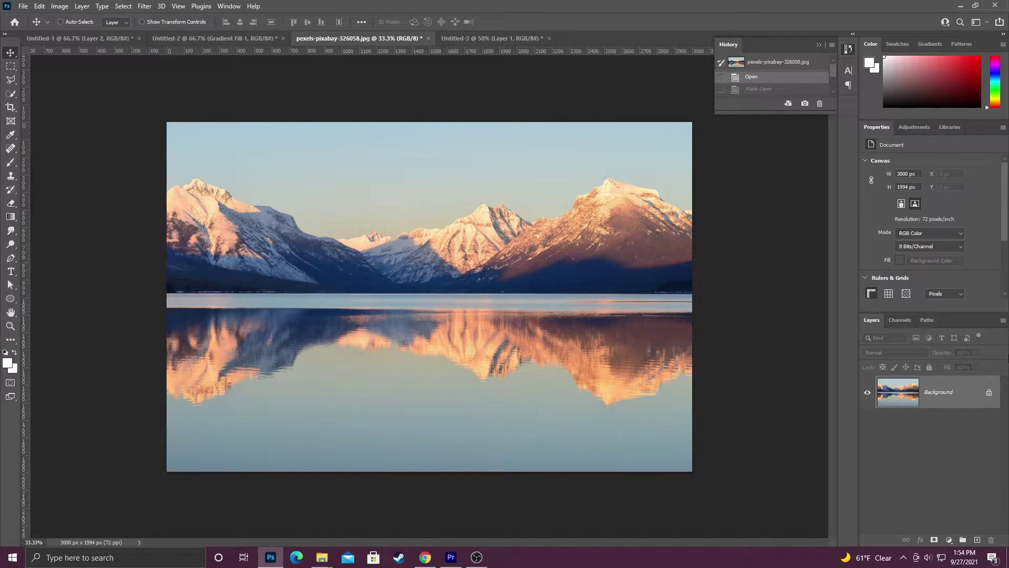
pyautogui.click(819, 45)
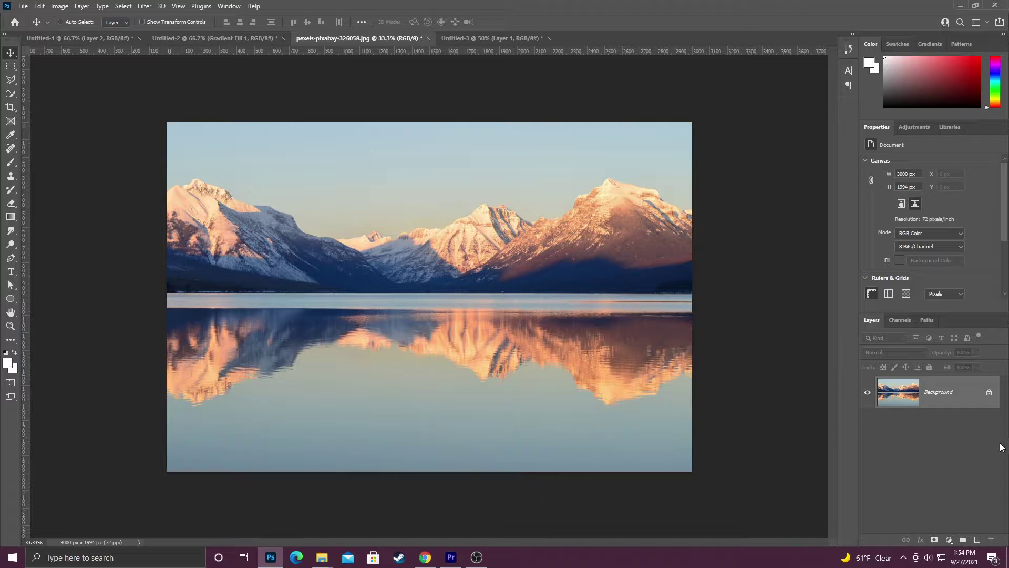
pyautogui.click(988, 392)
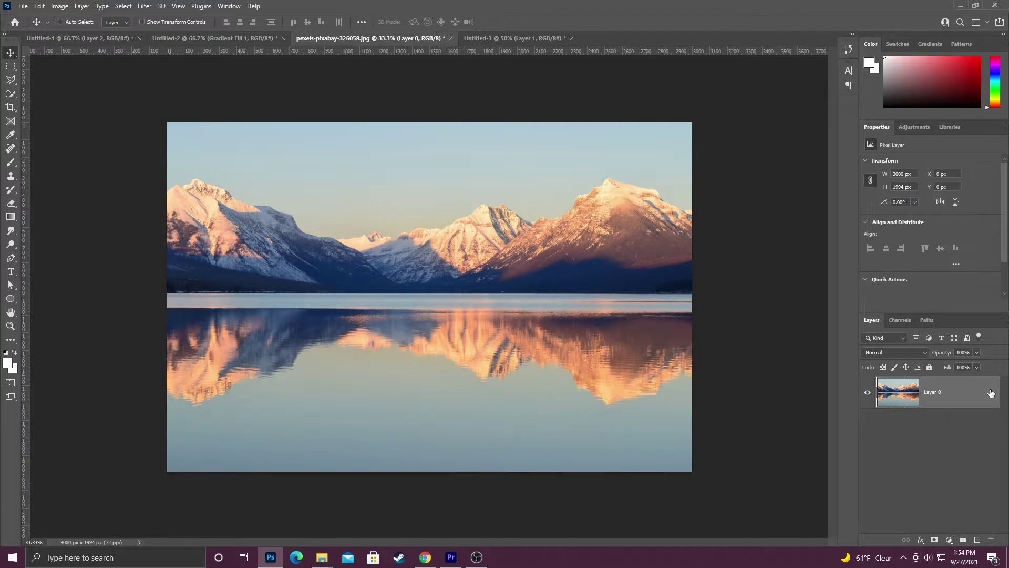
pyautogui.click(865, 393)
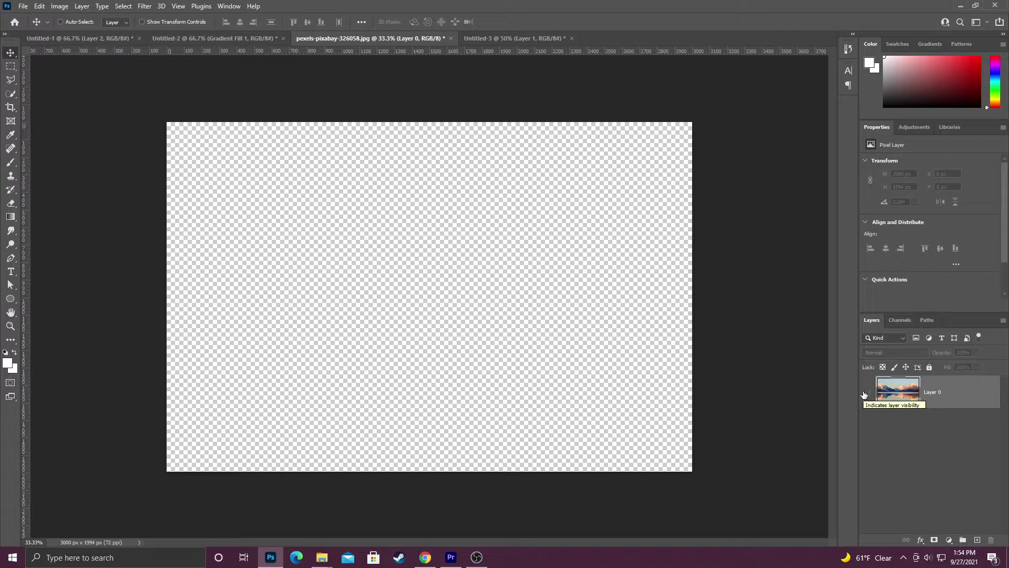
# Add a horizontal text layer reading MOUNTAIN in Impact on the empty canvas
pyautogui.click(11, 271)
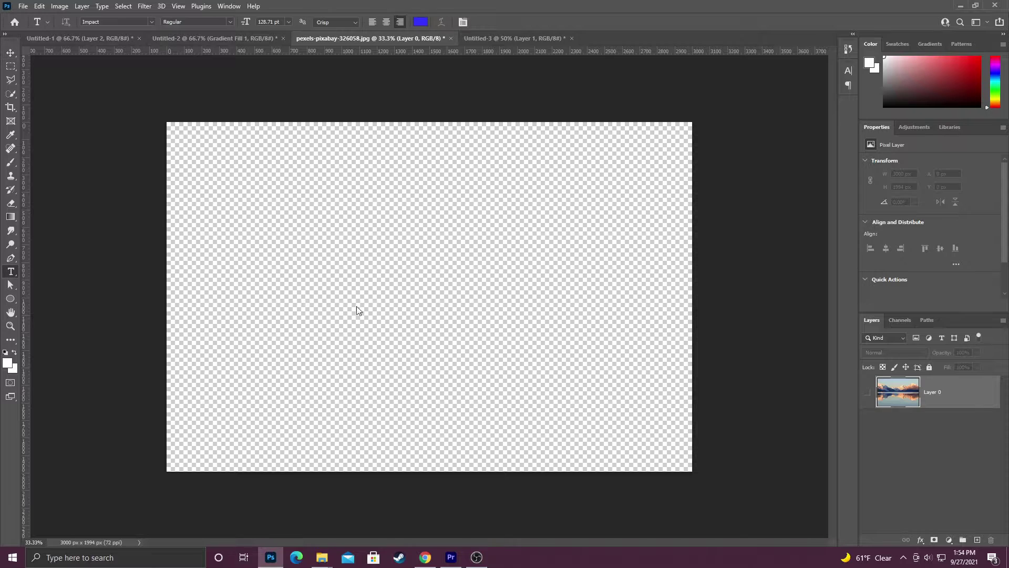
pyautogui.click(316, 271)
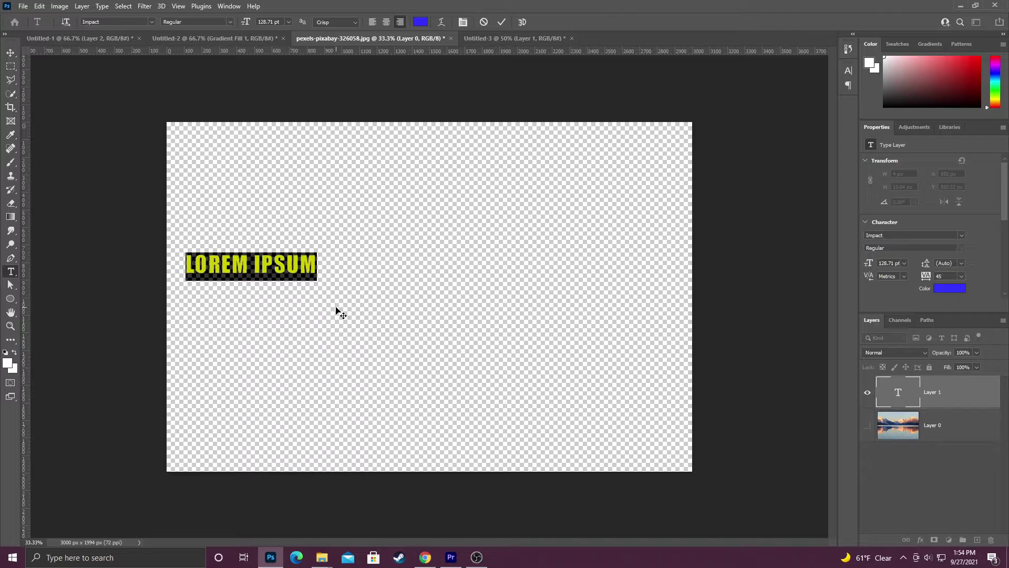
pyautogui.write('MOUNT')
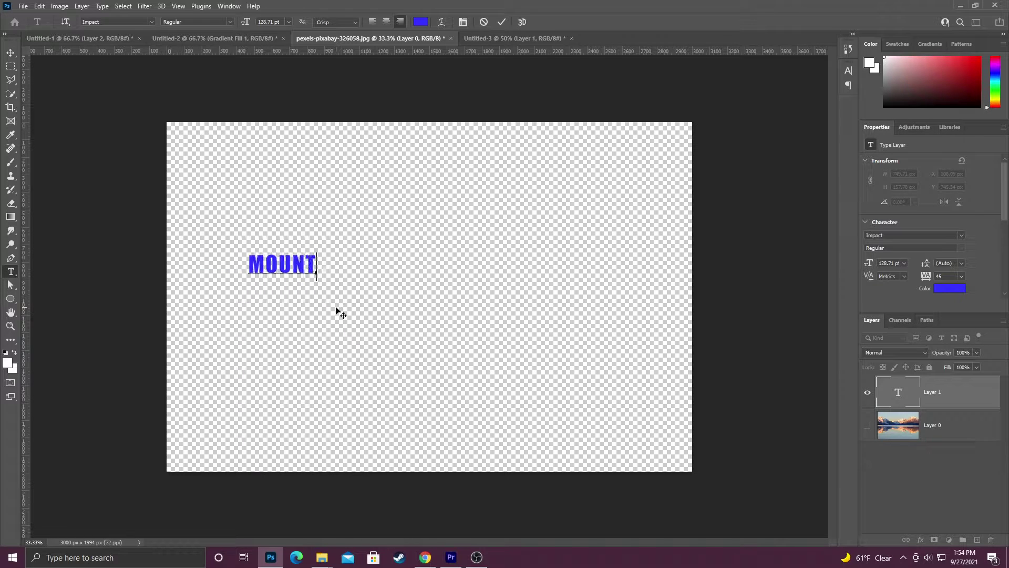
pyautogui.write('AIN')
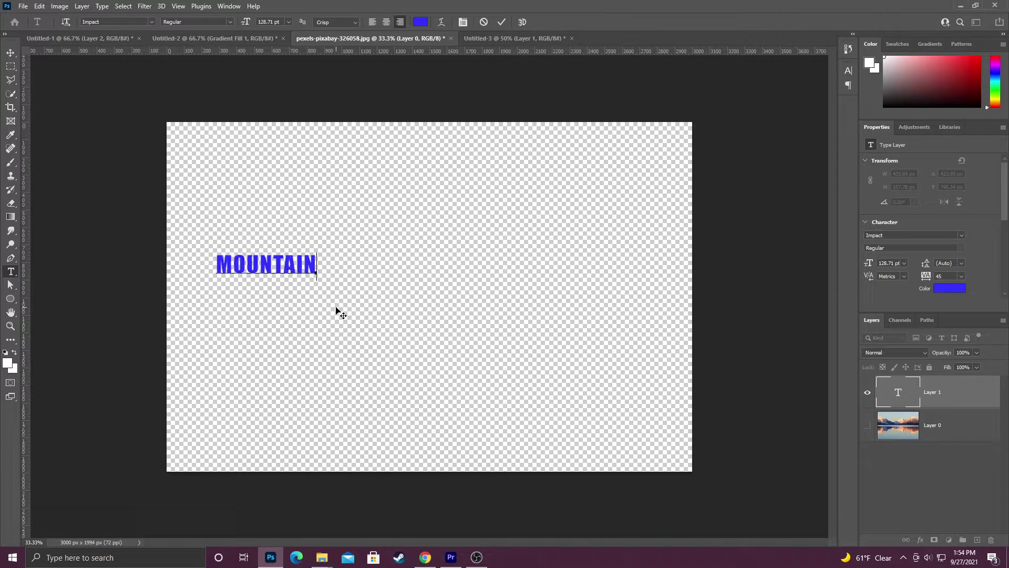
pyautogui.click(501, 24)
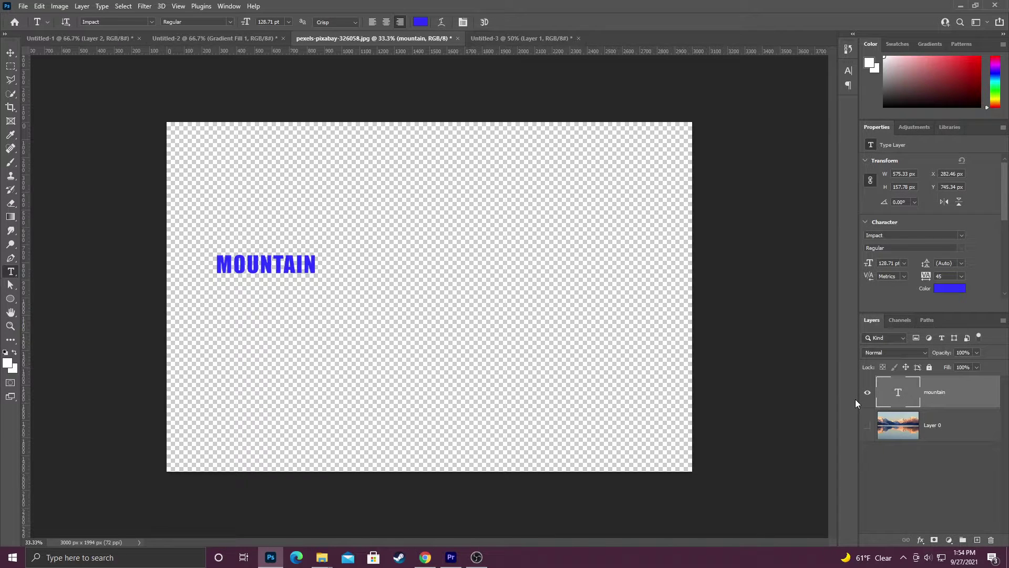
# Enlarge the MOUNTAIN text to about 540% and move it to the vertical middle of the canvas
pyautogui.hotkey('ctrl', 't')
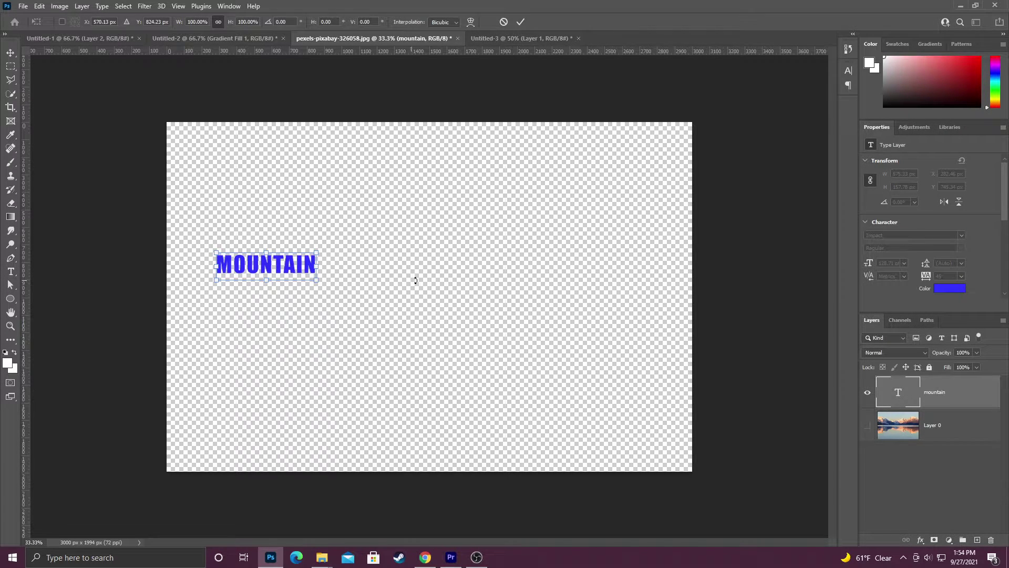
pyautogui.moveTo(317, 253); pyautogui.dragTo(780, 104)
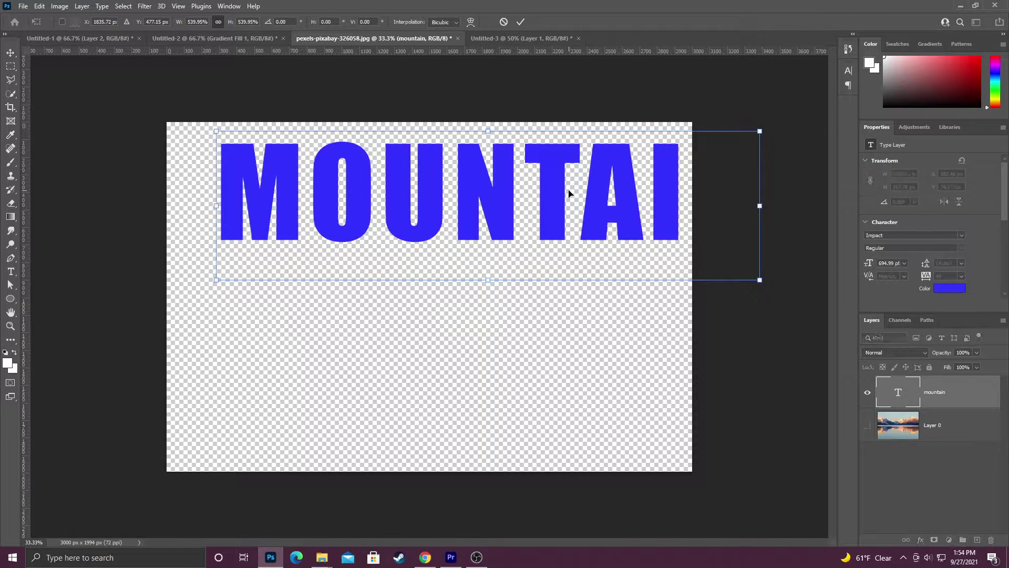
pyautogui.click(524, 22)
pyautogui.moveTo(448, 195); pyautogui.dragTo(392, 300)
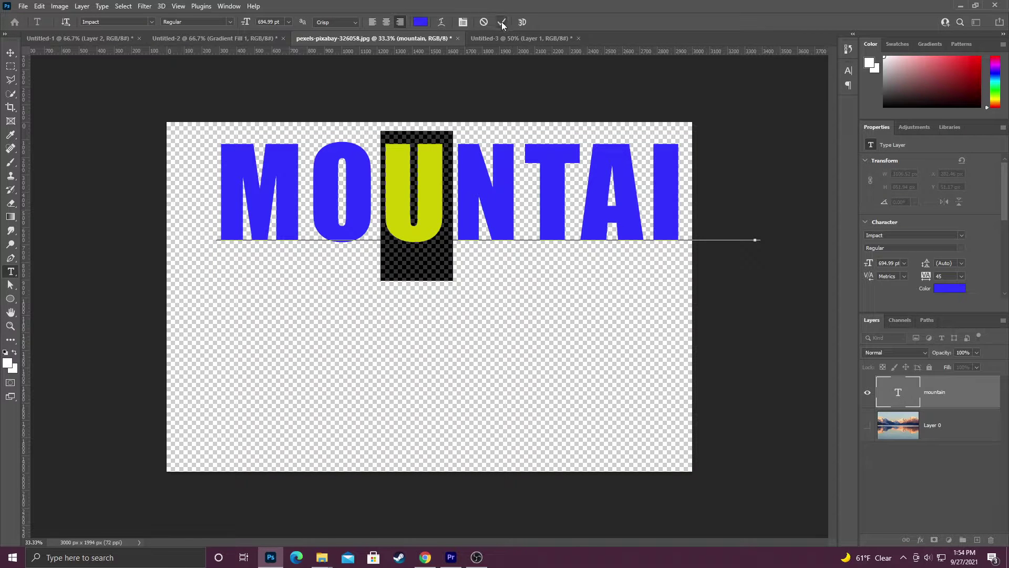
pyautogui.click(501, 21)
pyautogui.click(10, 54)
pyautogui.moveTo(408, 210); pyautogui.dragTo(354, 299)
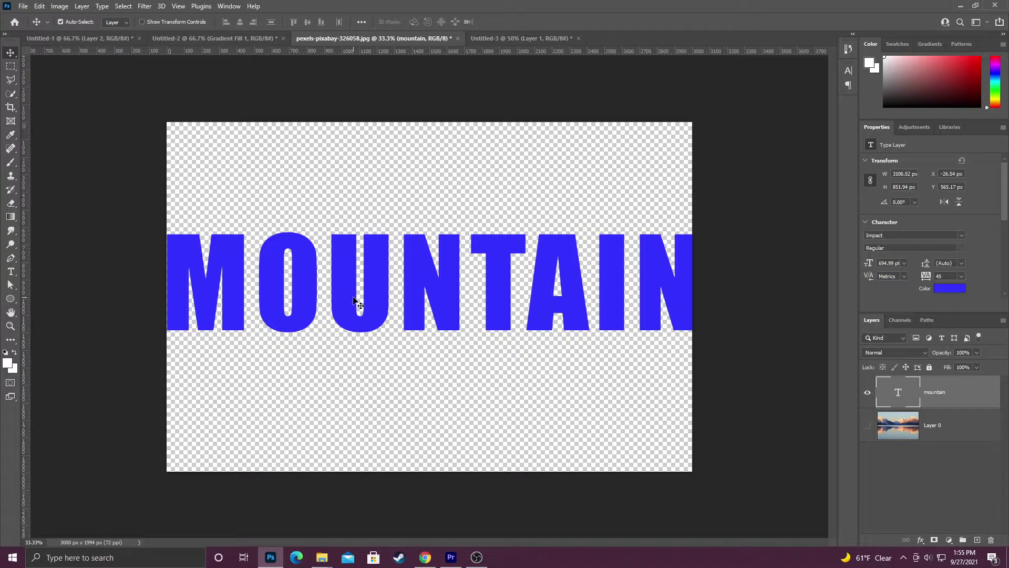
# Scale the MOUNTAIN text down to about 2448 px wide and center it on the canvas
pyautogui.hotkey('ctrl', 't')
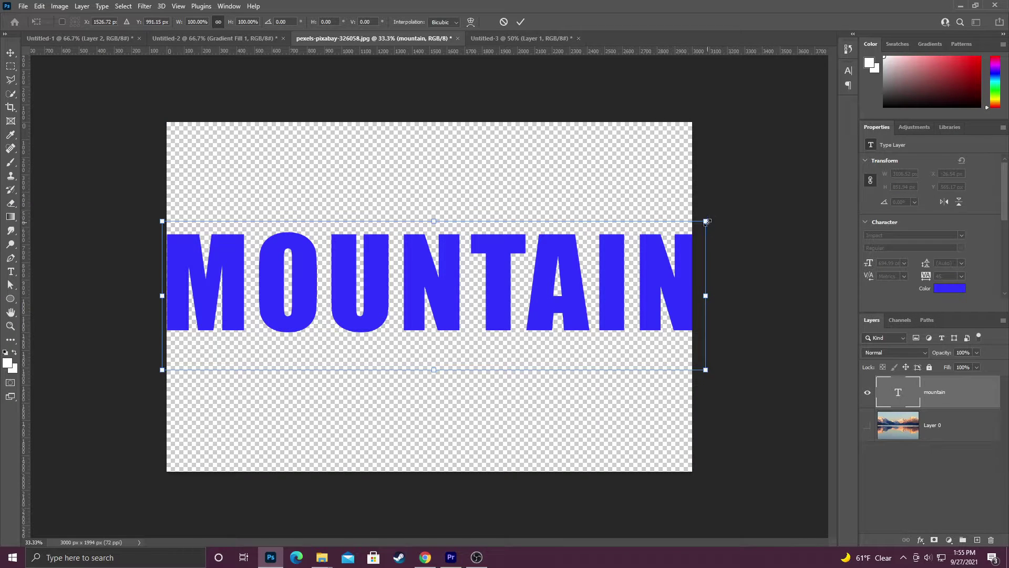
pyautogui.moveTo(706, 222); pyautogui.dragTo(598, 274)
pyautogui.moveTo(482, 308); pyautogui.dragTo(535, 294)
pyautogui.press('Return')
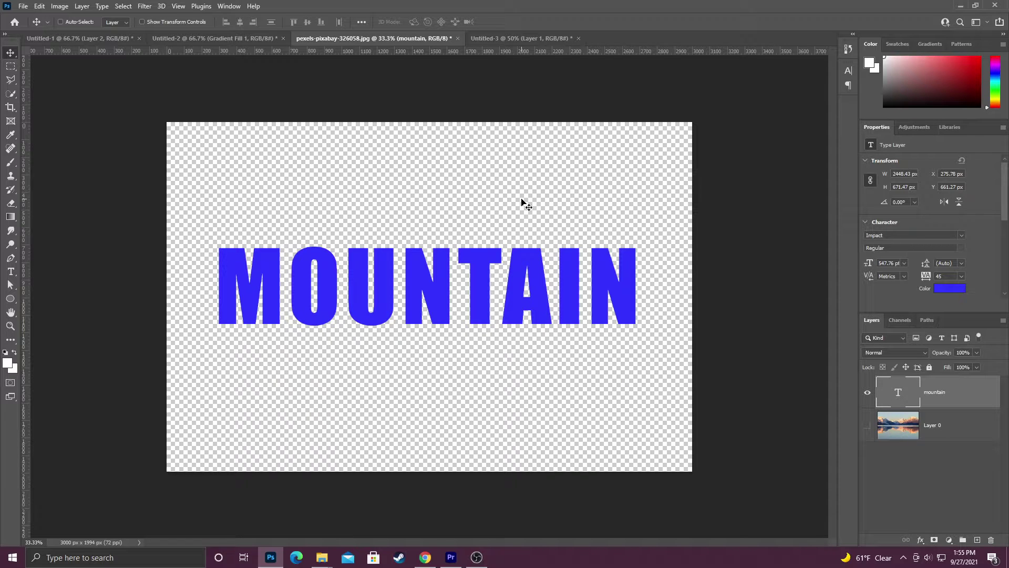
# Place the photo layer above the MOUNTAIN text layer, make it visible and clip it to the text
pyautogui.moveTo(913, 424); pyautogui.dragTo(912, 388)
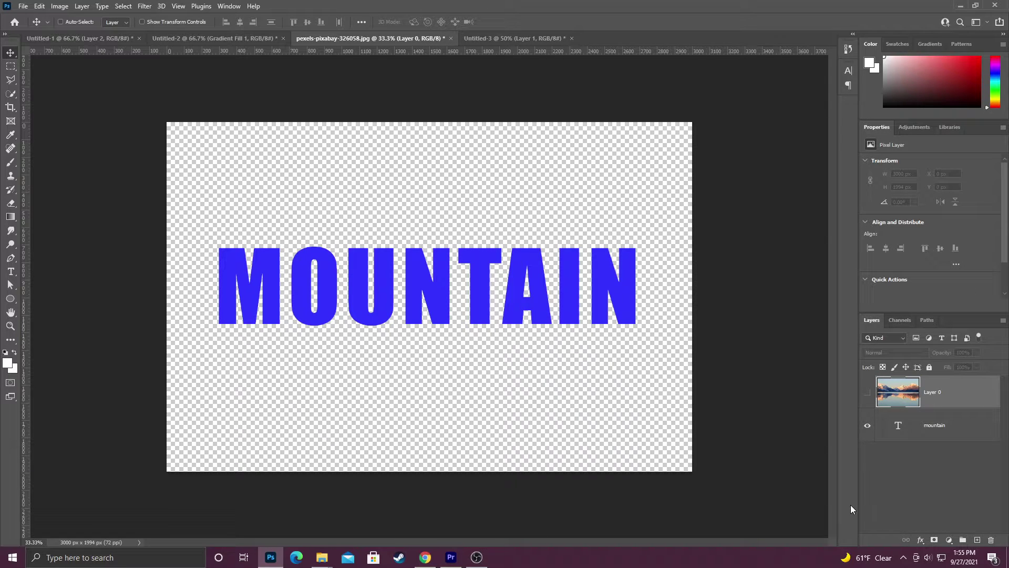
pyautogui.click(868, 393)
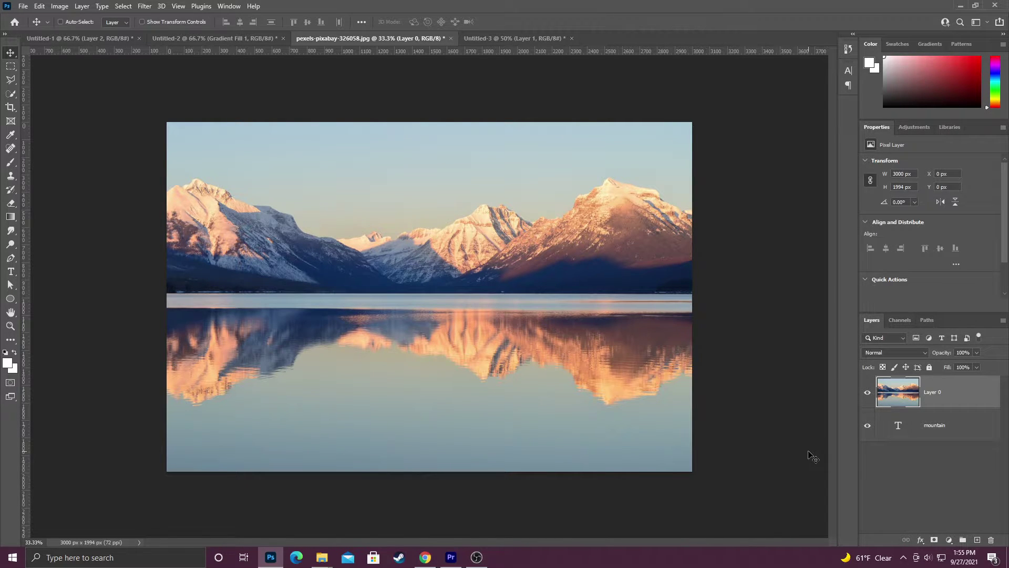
pyautogui.keyDown('alt'); pyautogui.click(936, 407); pyautogui.keyUp('alt')
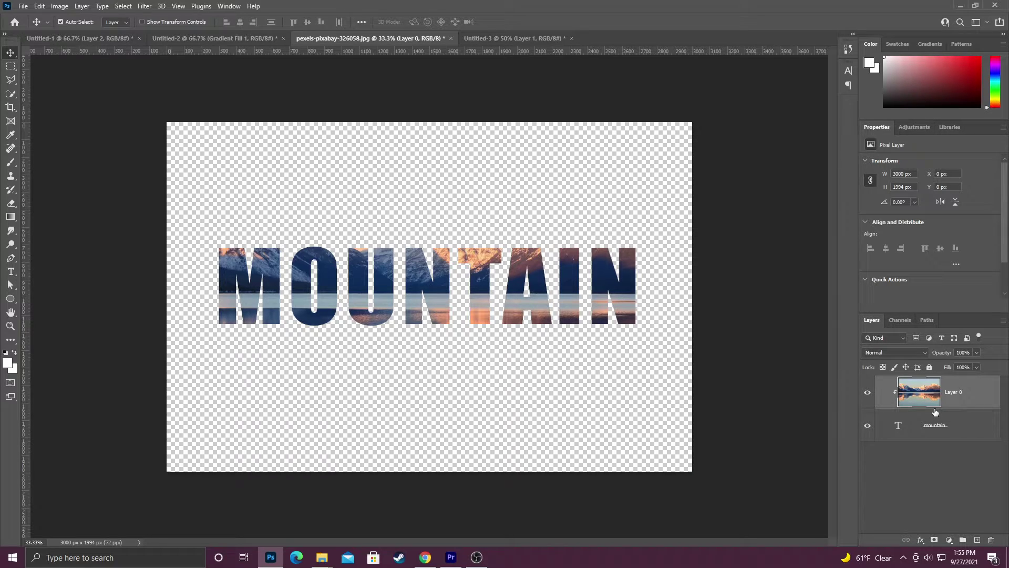
# Release the photo's clipping mask and create it again from the layer's own commands
pyautogui.keyDown('alt'); pyautogui.click(936, 412); pyautogui.keyUp('alt')
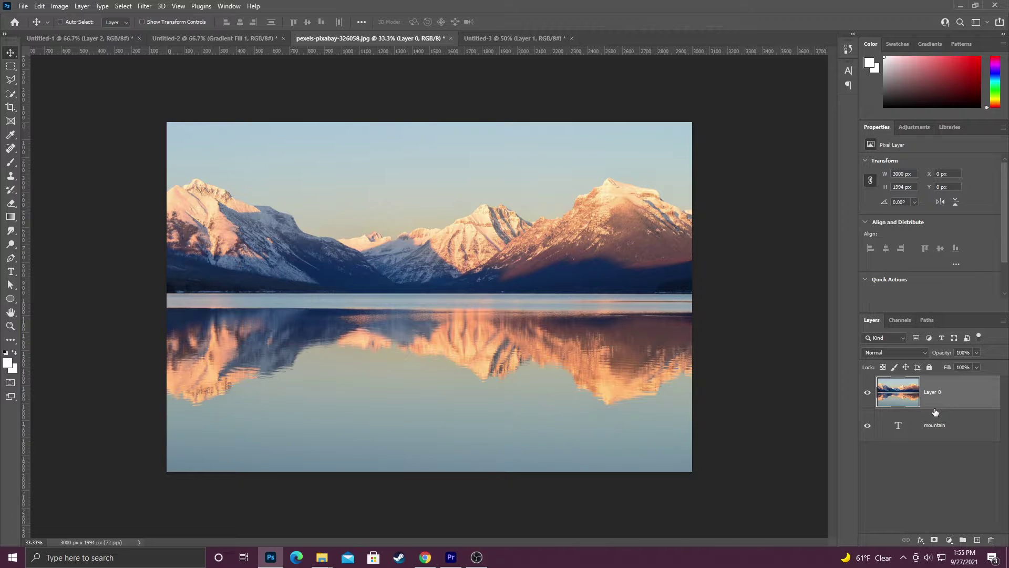
pyautogui.rightClick(988, 393)
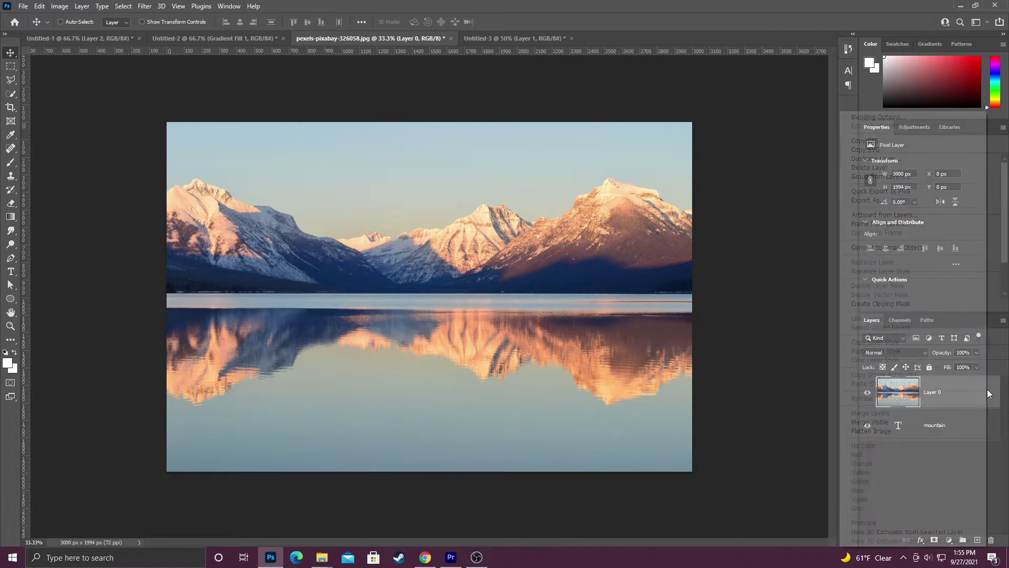
pyautogui.click(915, 302)
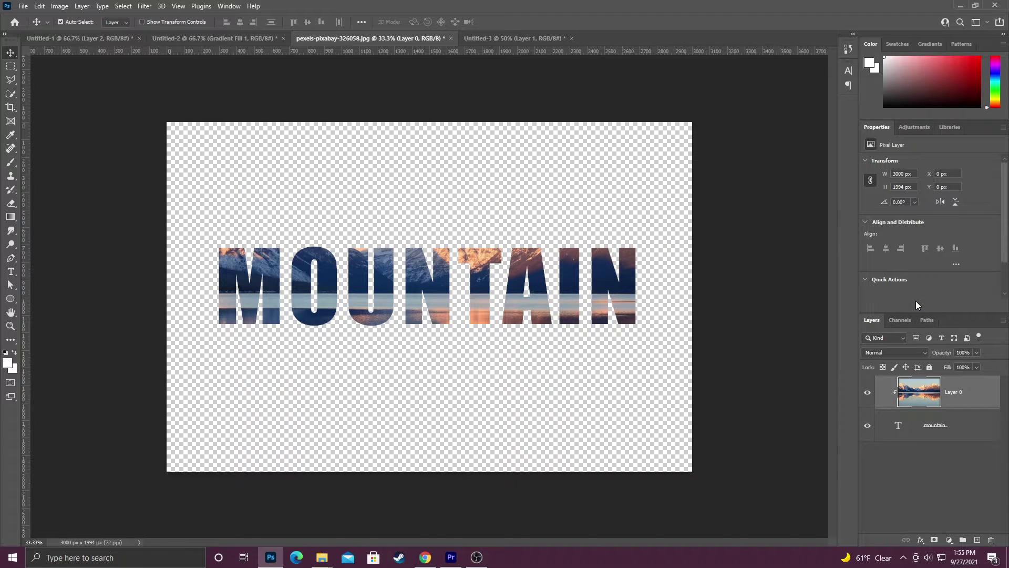
# Shift the photo down so the peaks fill the letters, and move the text layer up to about X 288, Y 543 px
pyautogui.hotkey('ctrl', '+')
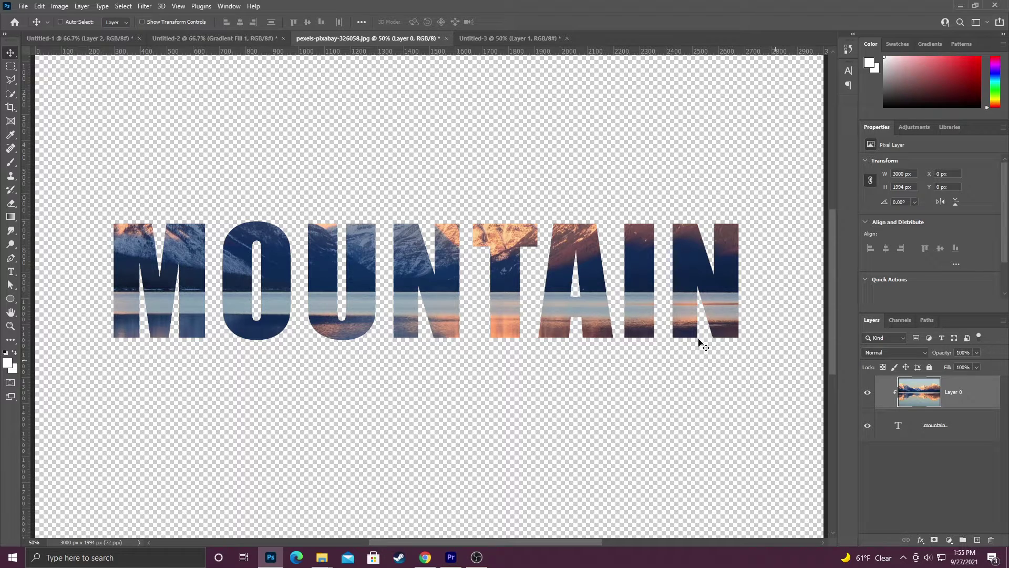
pyautogui.moveTo(489, 258); pyautogui.dragTo(520, 326)
pyautogui.click(914, 429)
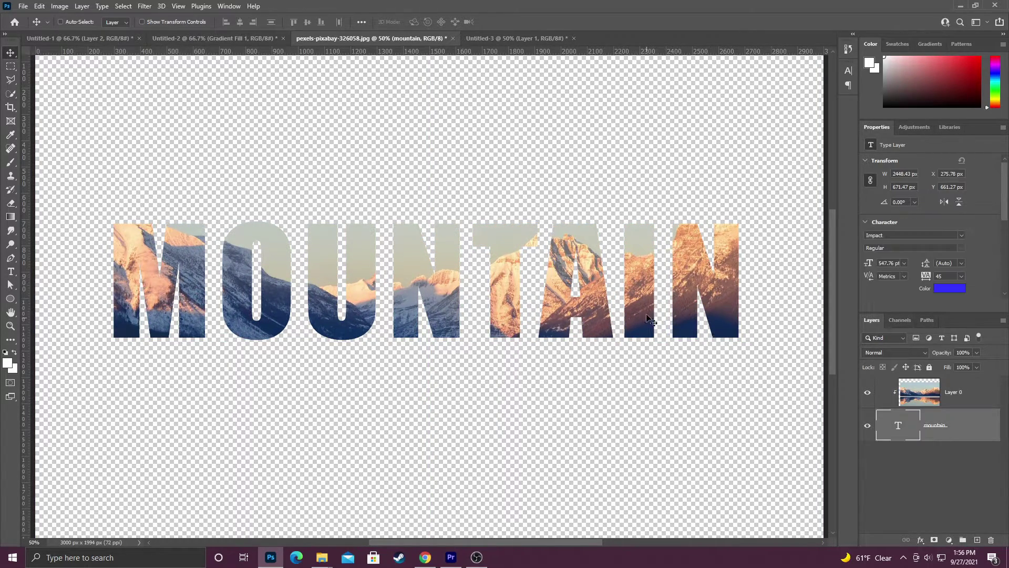
pyautogui.moveTo(628, 296)
pyautogui.mouseDown()
pyautogui.moveTo(613, 317)
pyautogui.moveTo(636, 232)
pyautogui.moveTo(651, 268)
pyautogui.moveTo(633, 308)
pyautogui.moveTo(633, 288)
pyautogui.mouseUp()
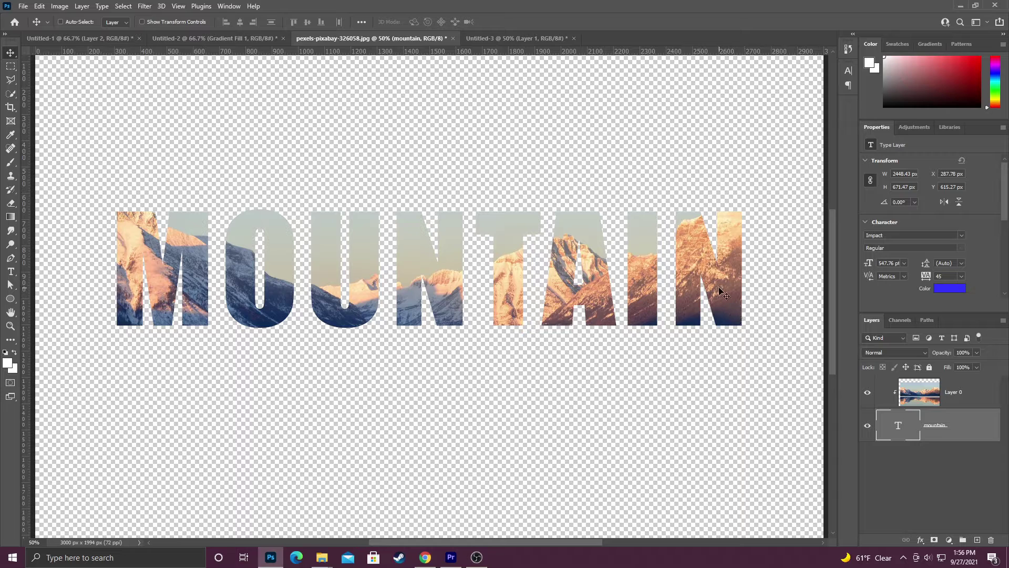
pyautogui.moveTo(720, 291); pyautogui.dragTo(721, 267)
pyautogui.moveTo(432, 252); pyautogui.dragTo(442, 255)
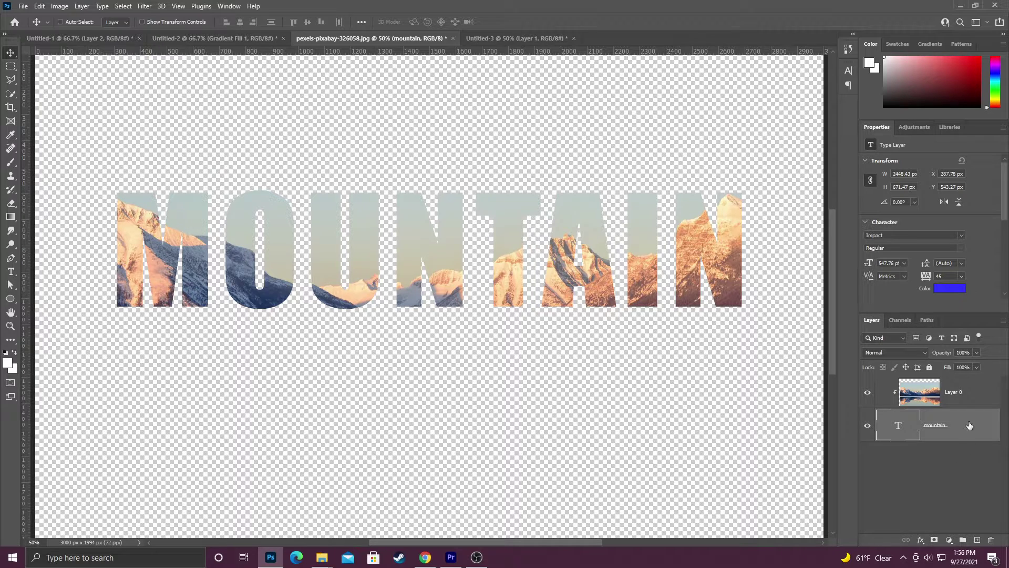
# Group the photo and text layers, and move the group down to the middle of the canvas
pyautogui.keyDown('shift'); pyautogui.click(960, 397); pyautogui.keyUp('shift')
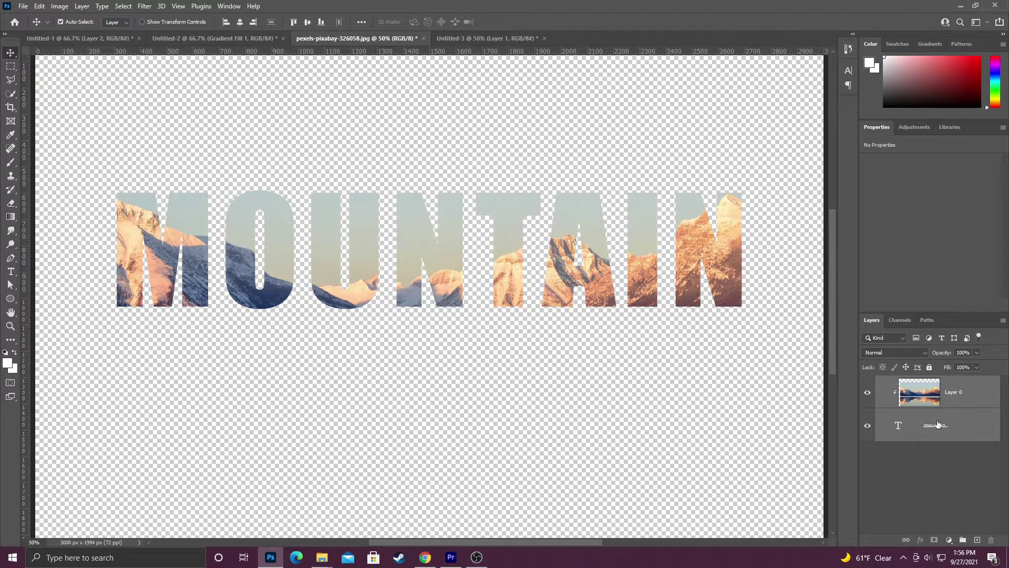
pyautogui.hotkey('ctrl', 'g')
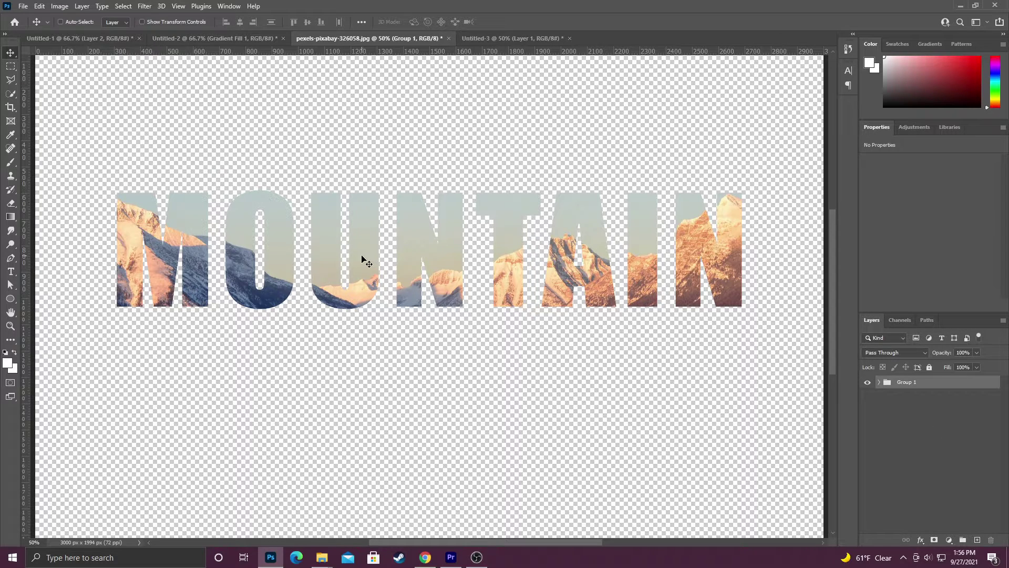
pyautogui.moveTo(368, 247); pyautogui.dragTo(375, 290)
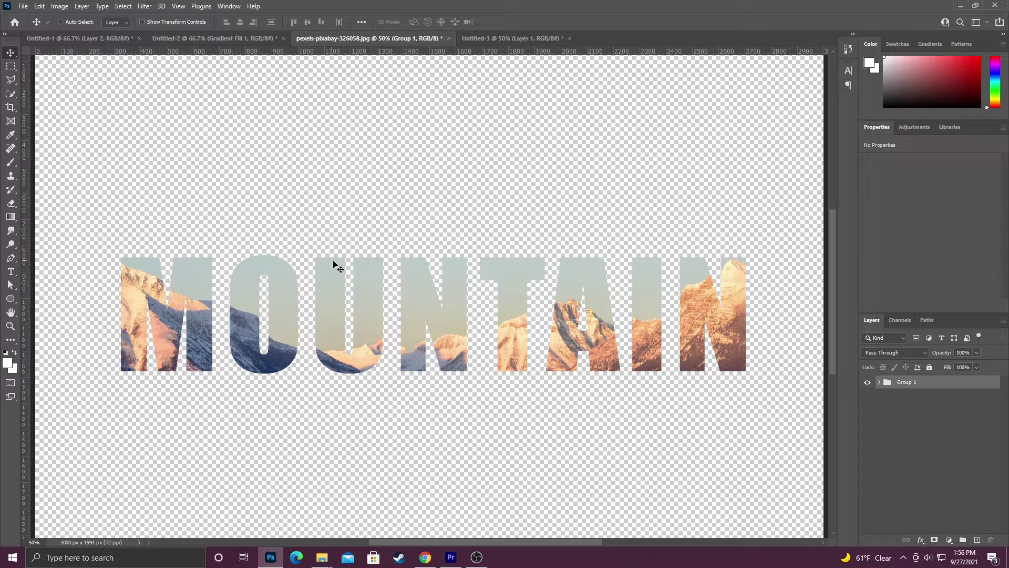
pyautogui.moveTo(386, 310)
pyautogui.mouseDown()
pyautogui.moveTo(400, 339)
pyautogui.moveTo(388, 312)
pyautogui.moveTo(400, 314)
pyautogui.mouseUp()
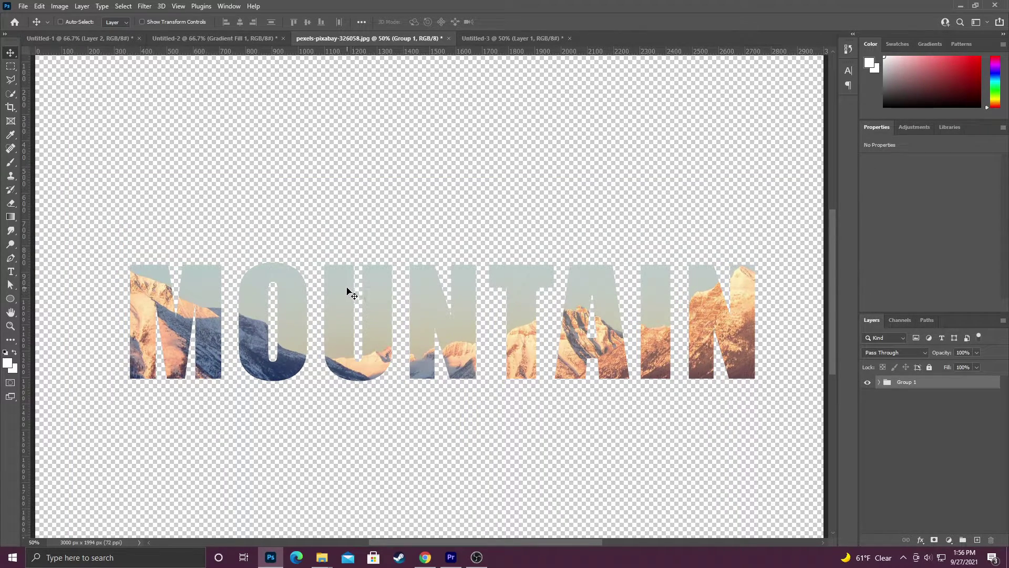
# Replace the wording of the text layer inside the group with SKYLINE
pyautogui.click(876, 383)
pyautogui.click(930, 440)
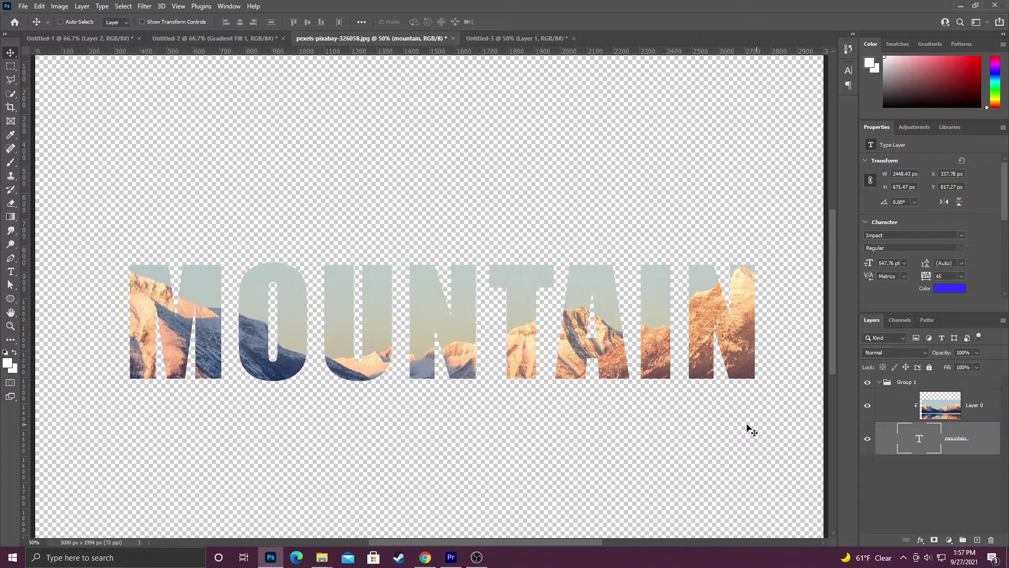
pyautogui.click(10, 271)
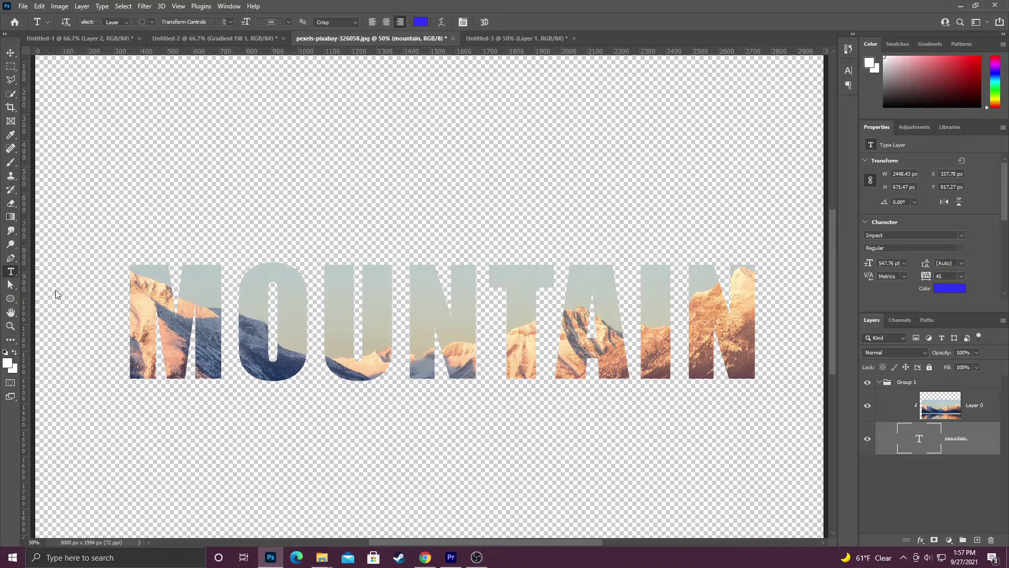
pyautogui.doubleClick(129, 316)
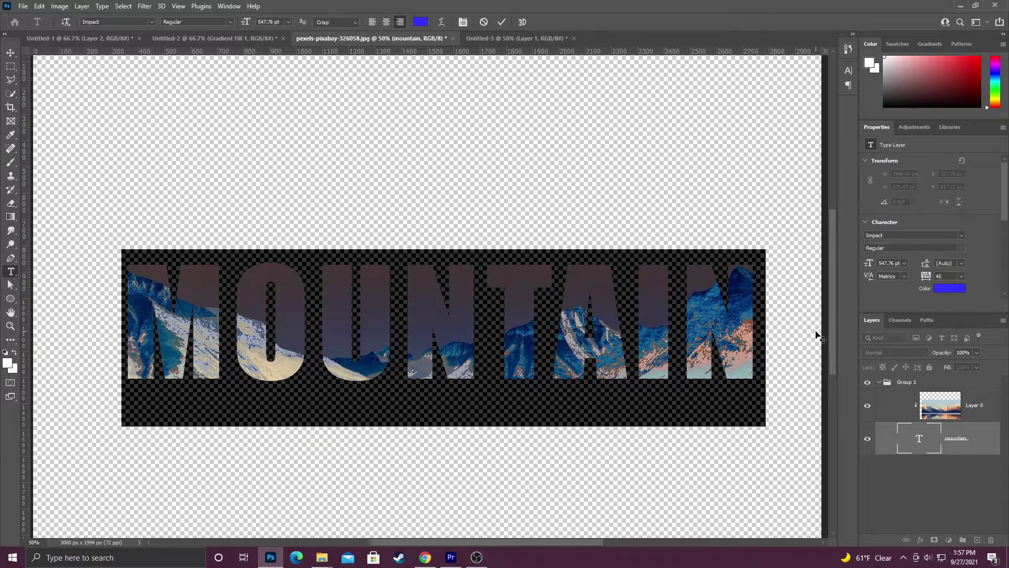
pyautogui.press('BackSpace')
pyautogui.write('SK')
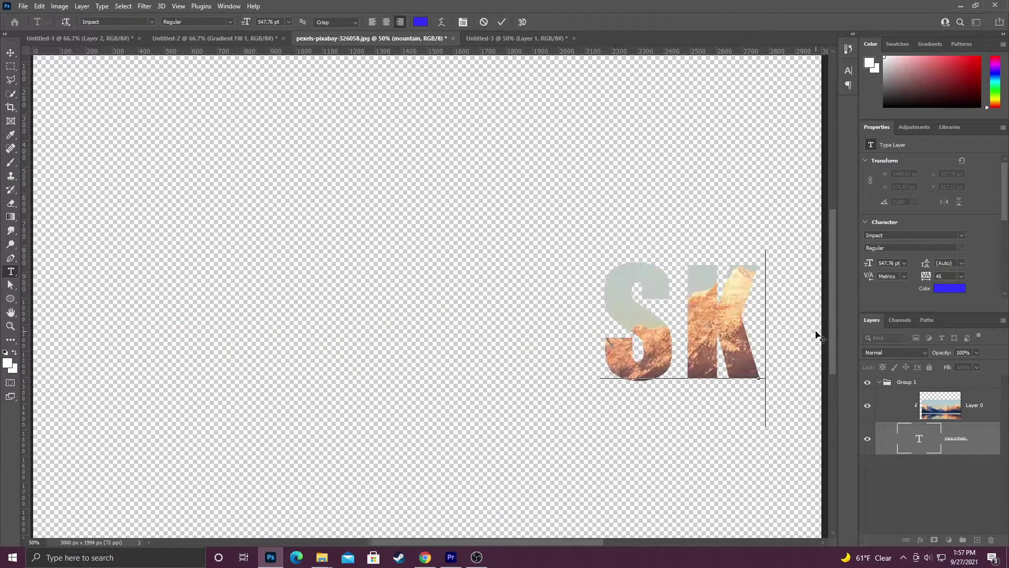
pyautogui.write('YLINE')
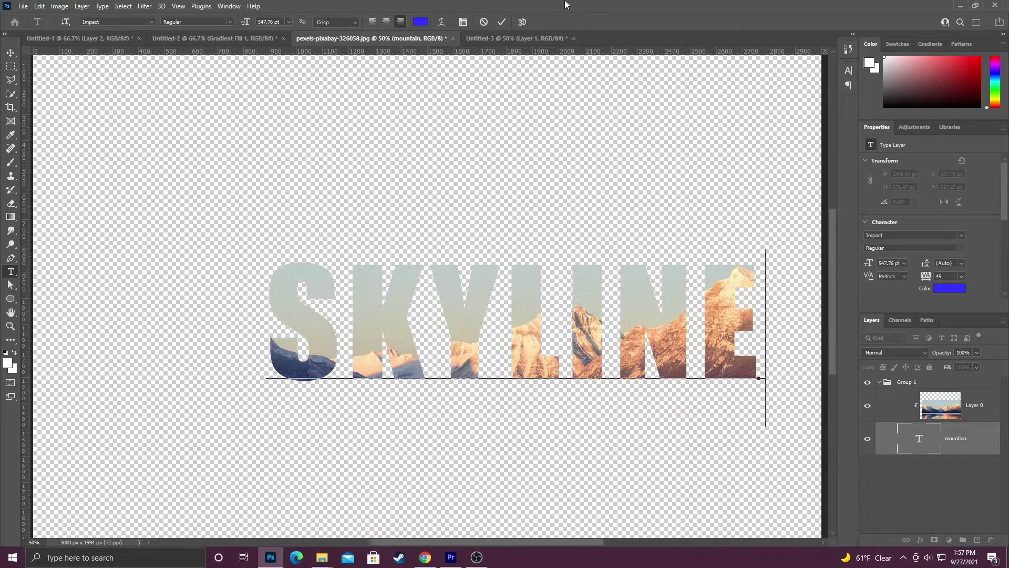
pyautogui.click(502, 21)
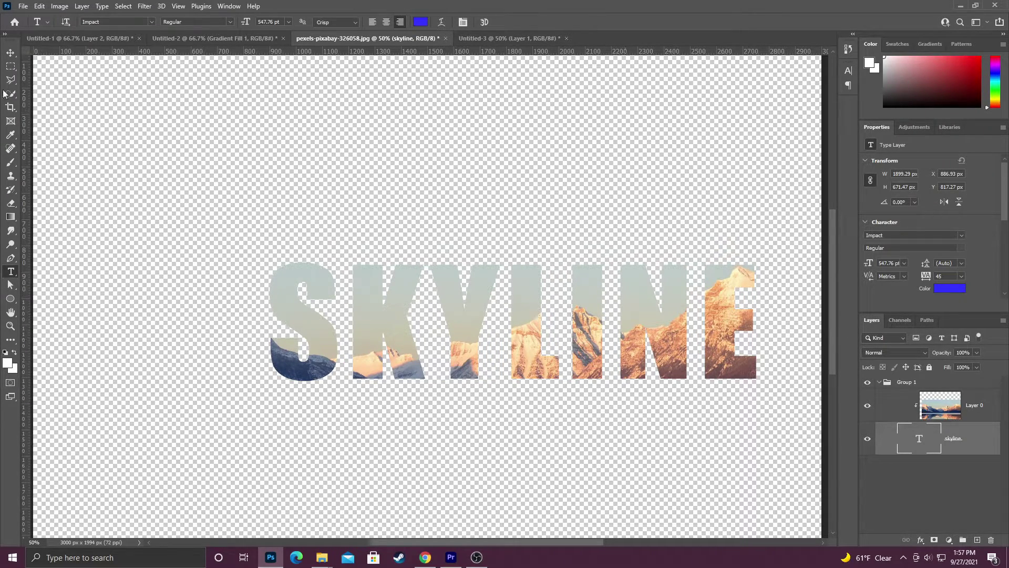
# Move the SKYLINE text layer down toward the canvas middle, to about X 593, Y 867 px
pyautogui.click(12, 53)
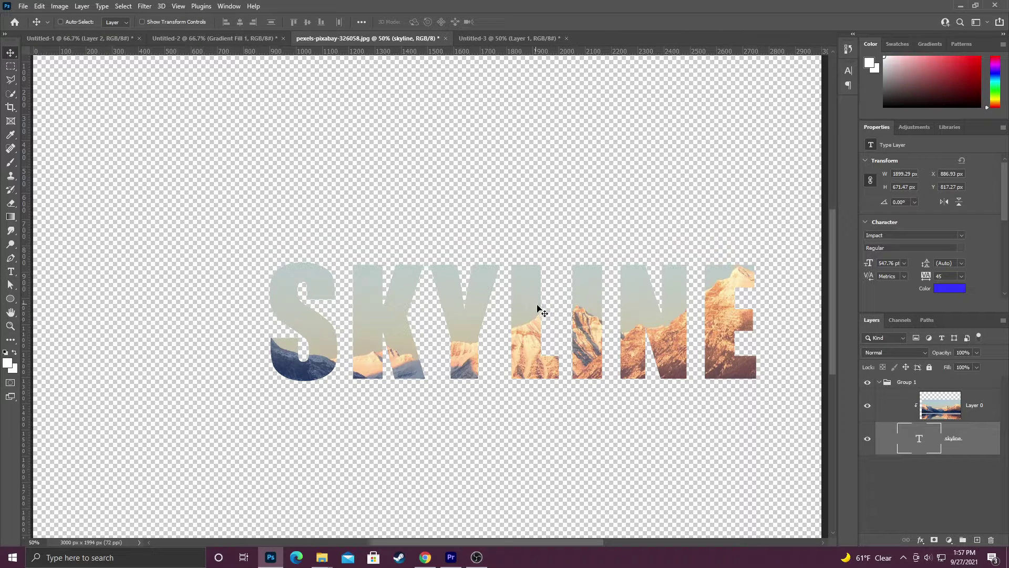
pyautogui.moveTo(539, 311); pyautogui.dragTo(468, 327)
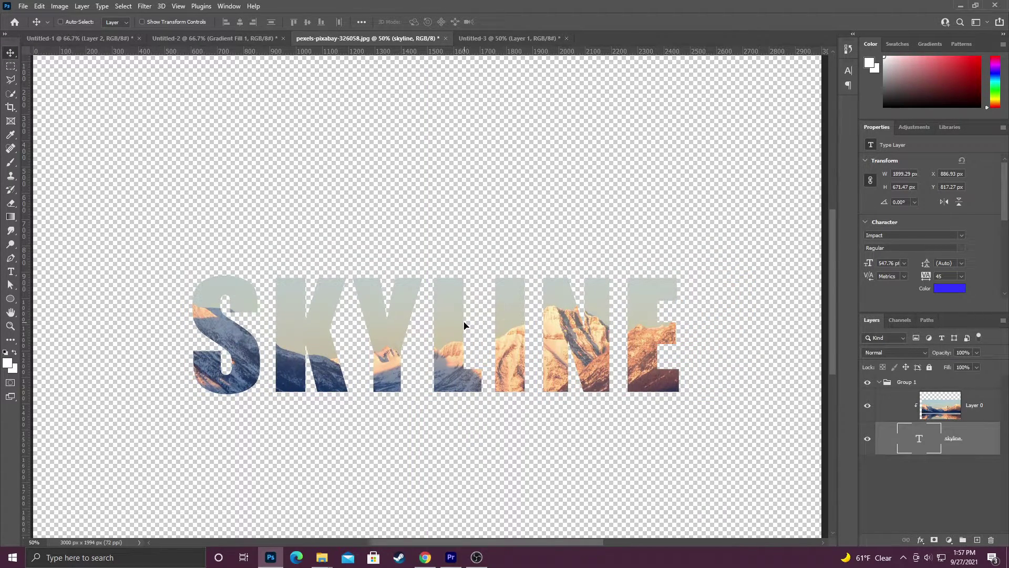
# Scale the clipped mountain photo layer up slightly to about 100.8% with Free Transform
pyautogui.click(936, 402)
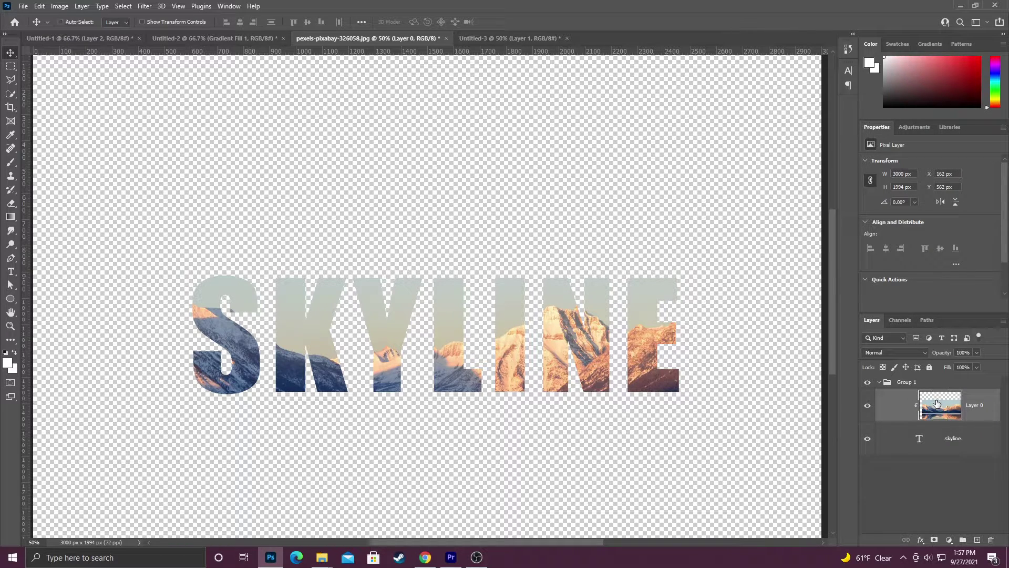
pyautogui.hotkey('ctrl', 't')
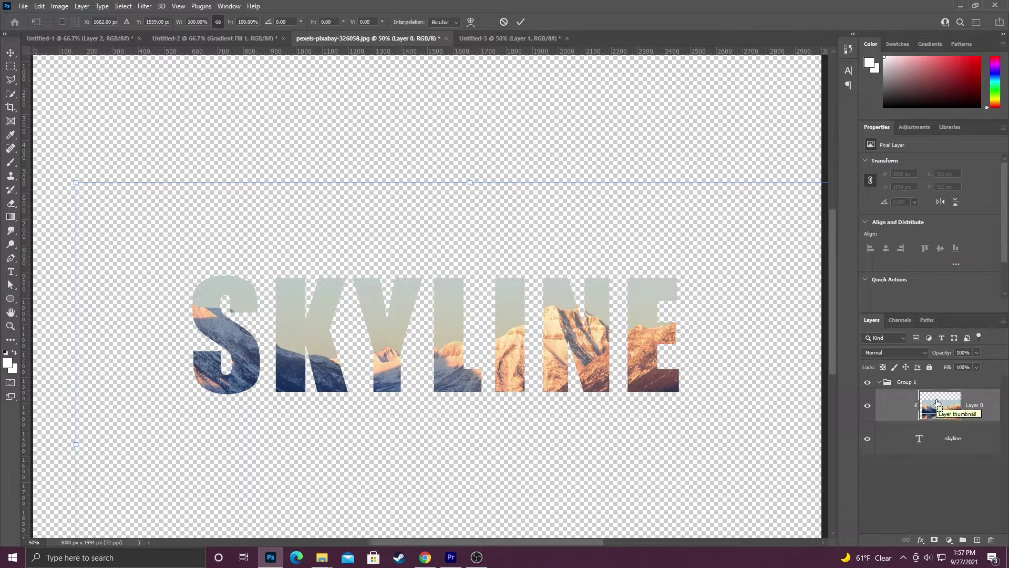
pyautogui.hotkey('ctrl', '-')
pyautogui.hotkey('ctrl', '-')
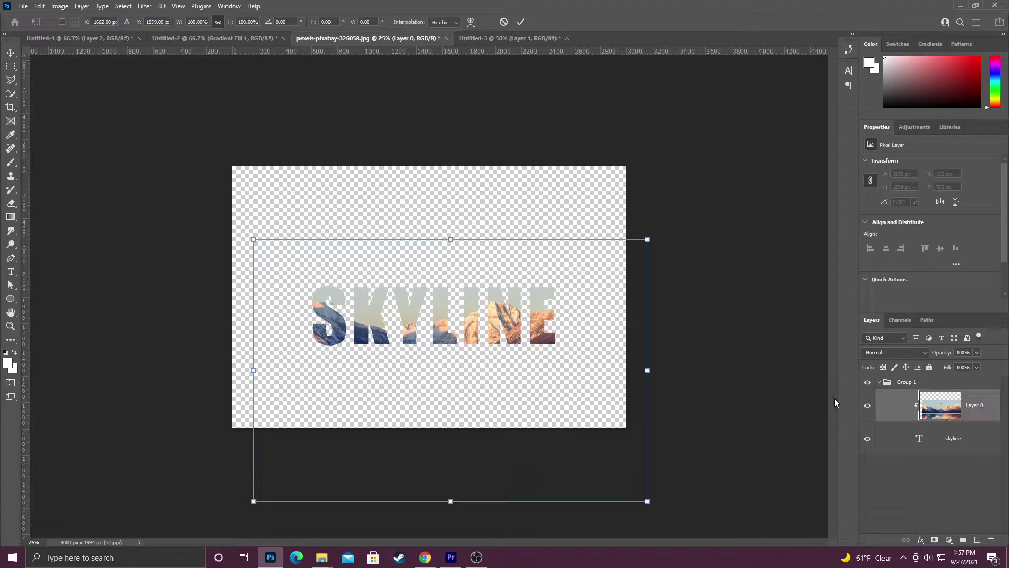
pyautogui.moveTo(647, 240); pyautogui.dragTo(662, 264)
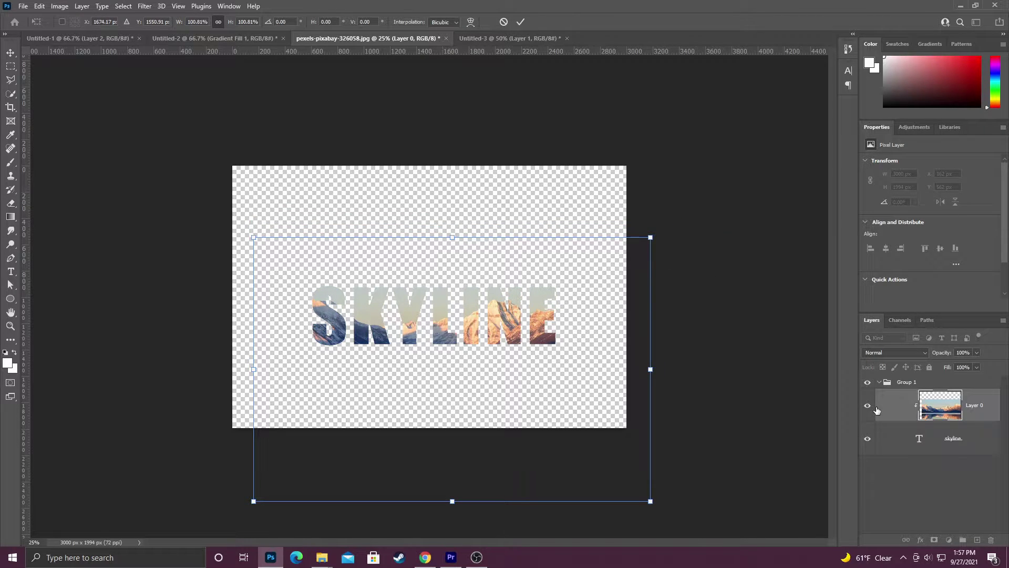
pyautogui.click(520, 21)
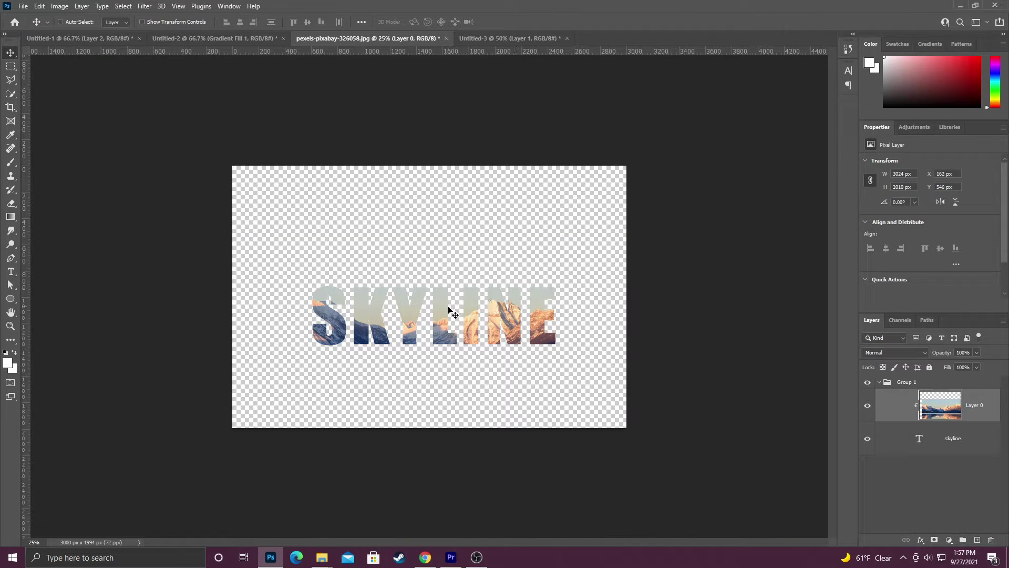
# Enlarge the SKYLINE text to about 2448 px wide across the canvas, and shift the photo to about X -300, Y 462 px
pyautogui.click(973, 442)
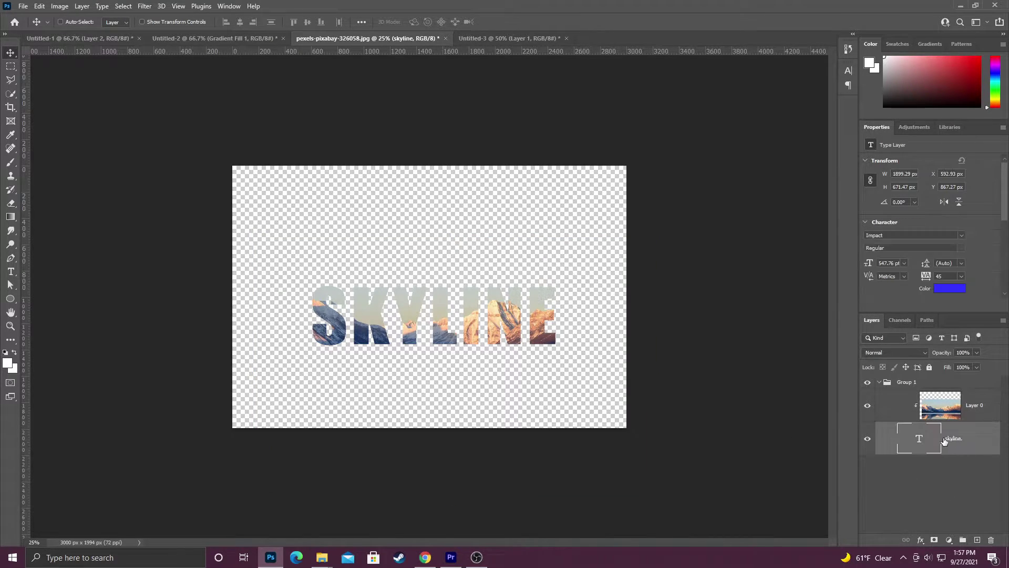
pyautogui.hotkey('ctrl', 't')
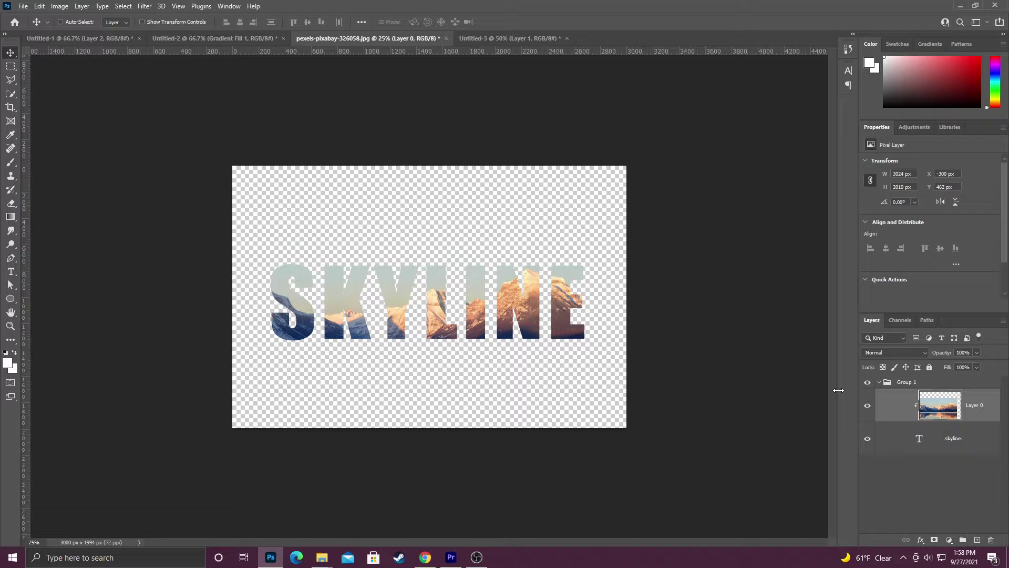
# Add a white Stroke layer style to the SKYLINE text layer
pyautogui.click(982, 442)
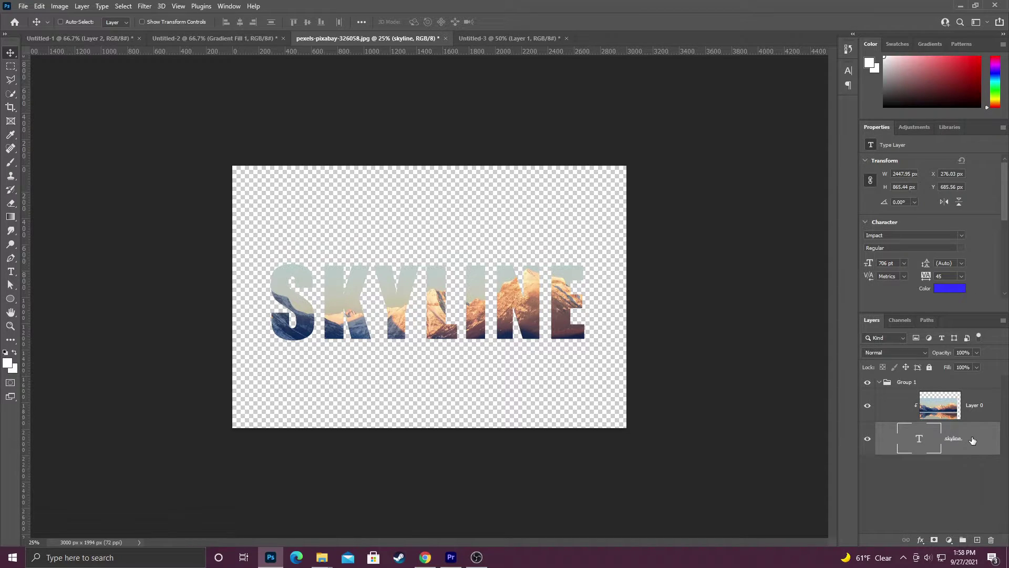
pyautogui.doubleClick(973, 440)
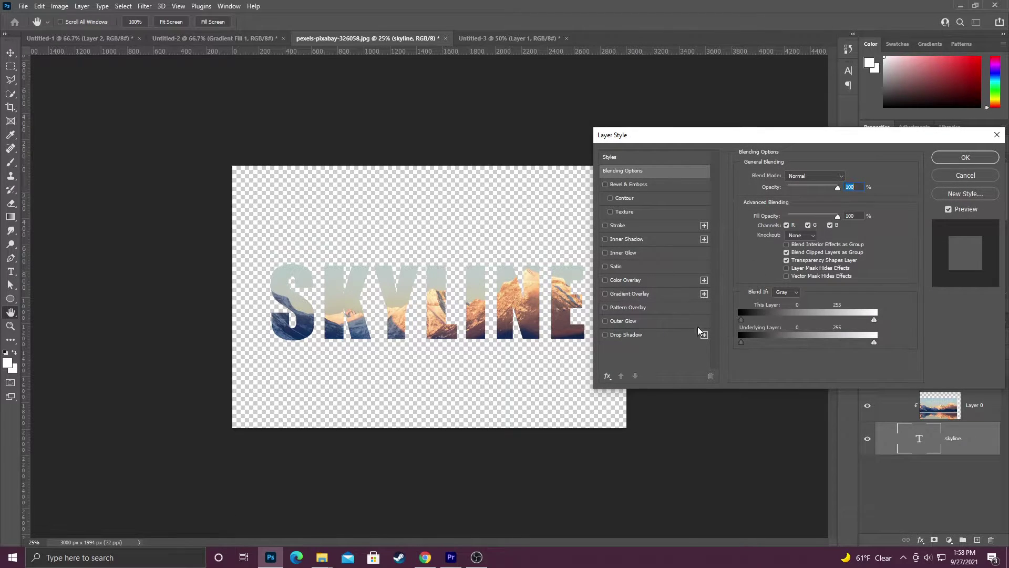
pyautogui.click(605, 226)
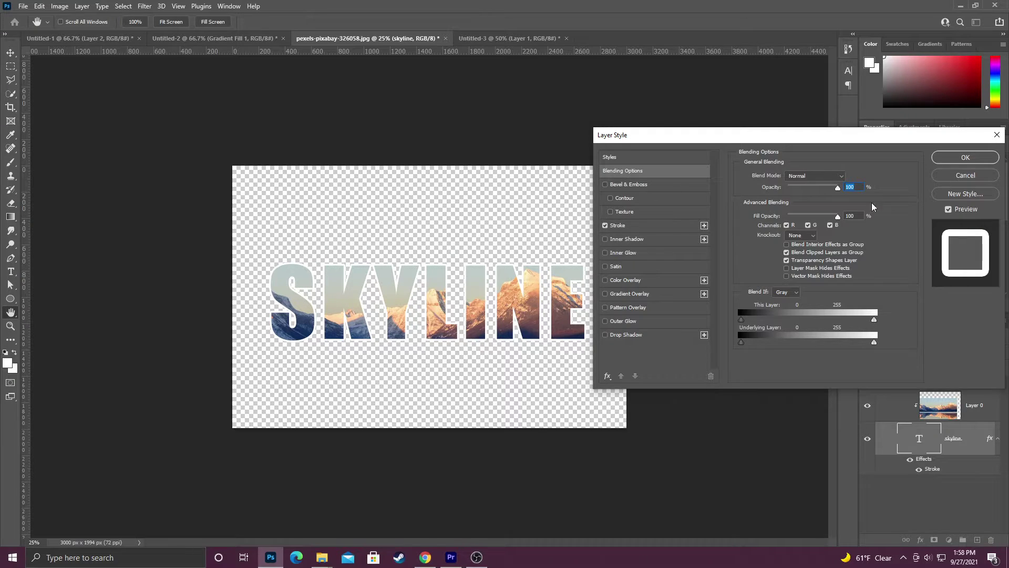
pyautogui.click(966, 158)
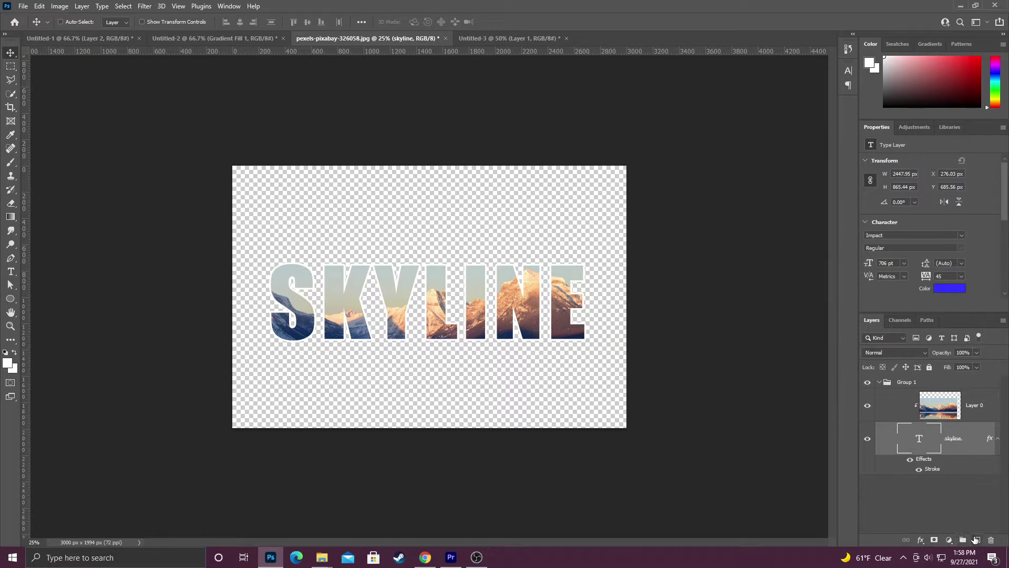
# Add a dark grey solid color fill layer as a background beneath the photo-filled text
pyautogui.click(976, 540)
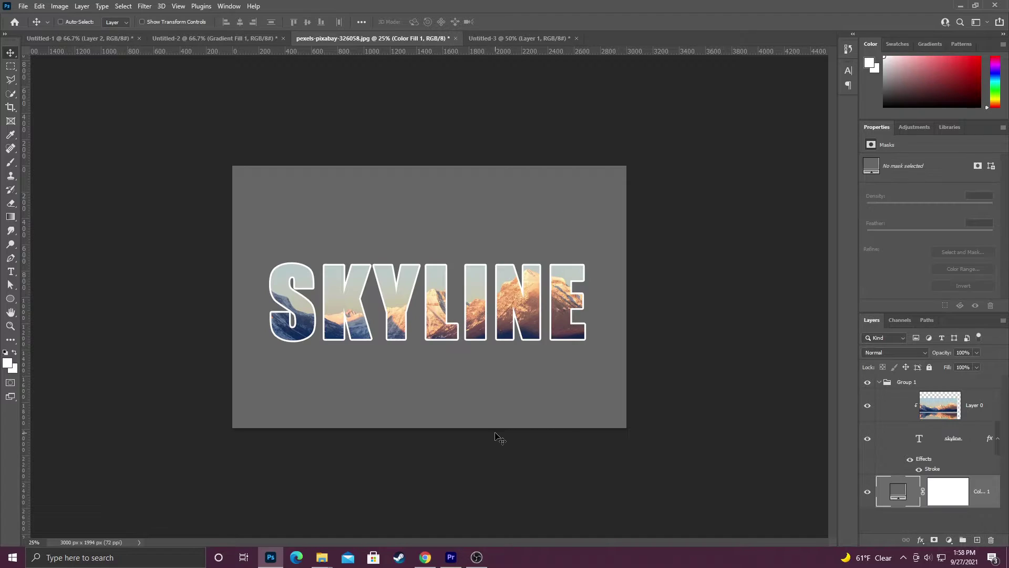
pyautogui.hotkey('ctrl', '+')
pyautogui.hotkey('ctrl', '+')
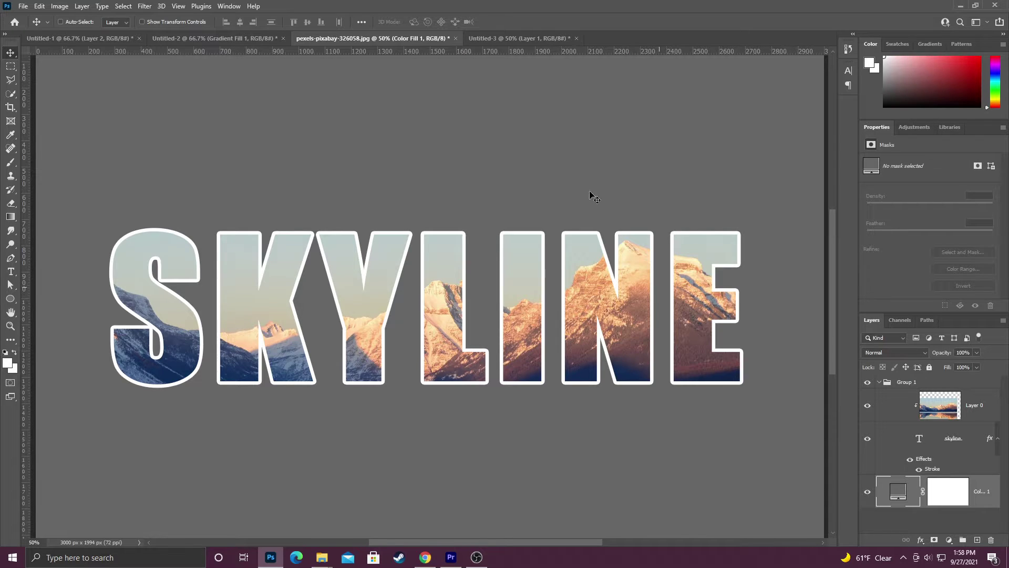
# Add Drop Shadow and Bevel & Emboss to the SKYLINE text layer, following the finished MOUNTAIN example in Untitled-3
pyautogui.click(513, 39)
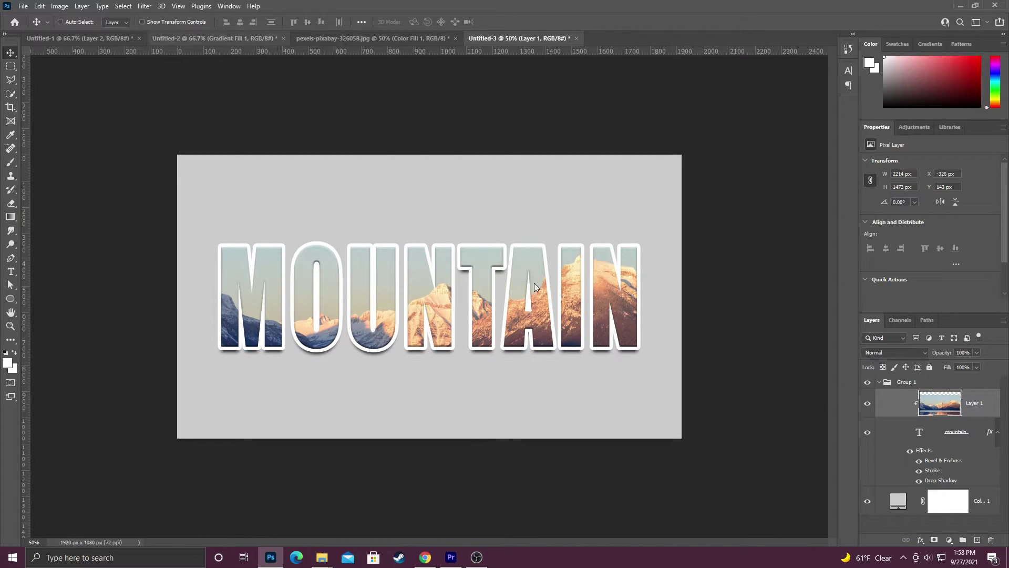
pyautogui.click(361, 39)
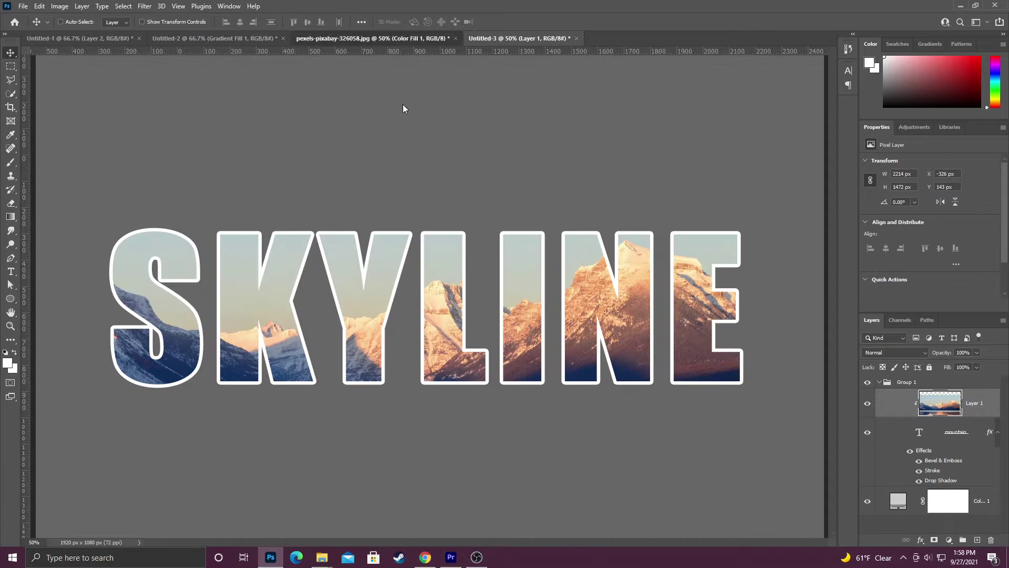
pyautogui.doubleClick(977, 432)
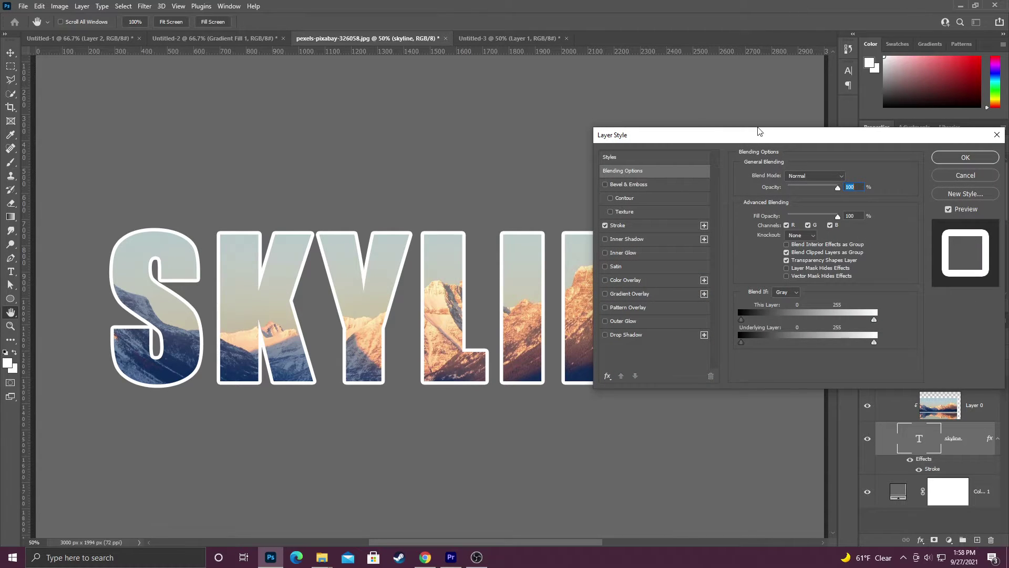
pyautogui.moveTo(759, 131); pyautogui.dragTo(722, 84)
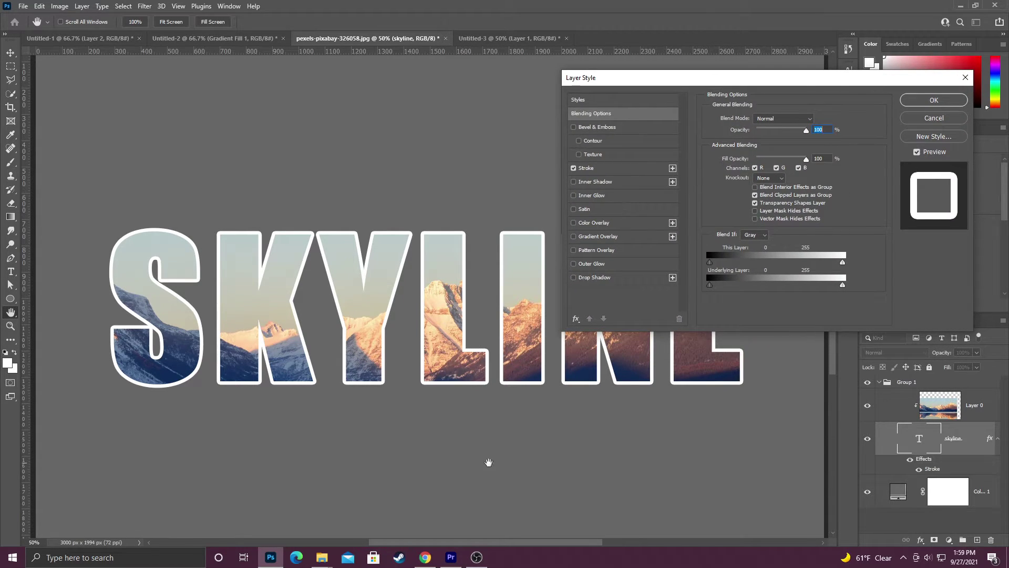
pyautogui.click(574, 277)
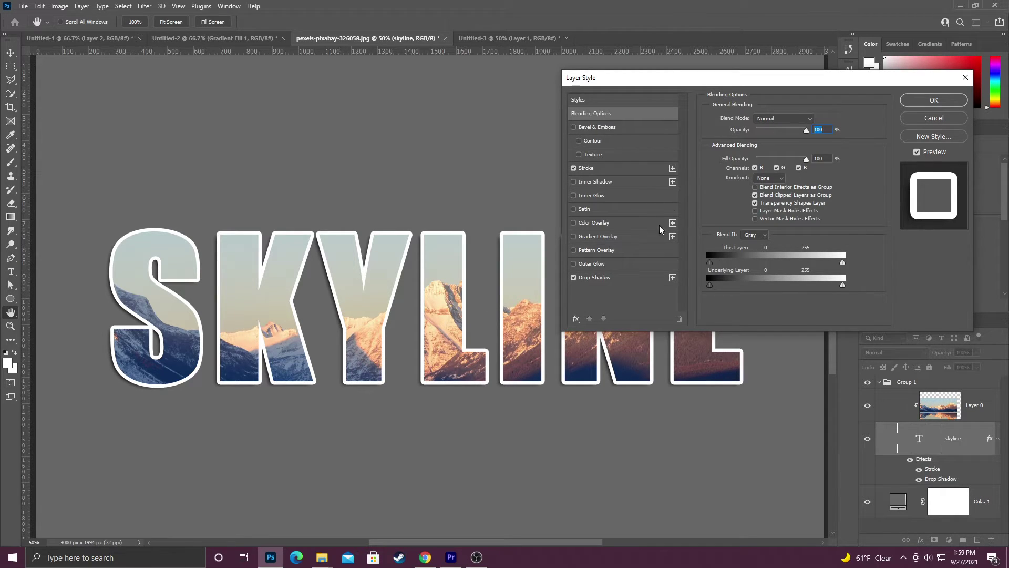
pyautogui.click(574, 128)
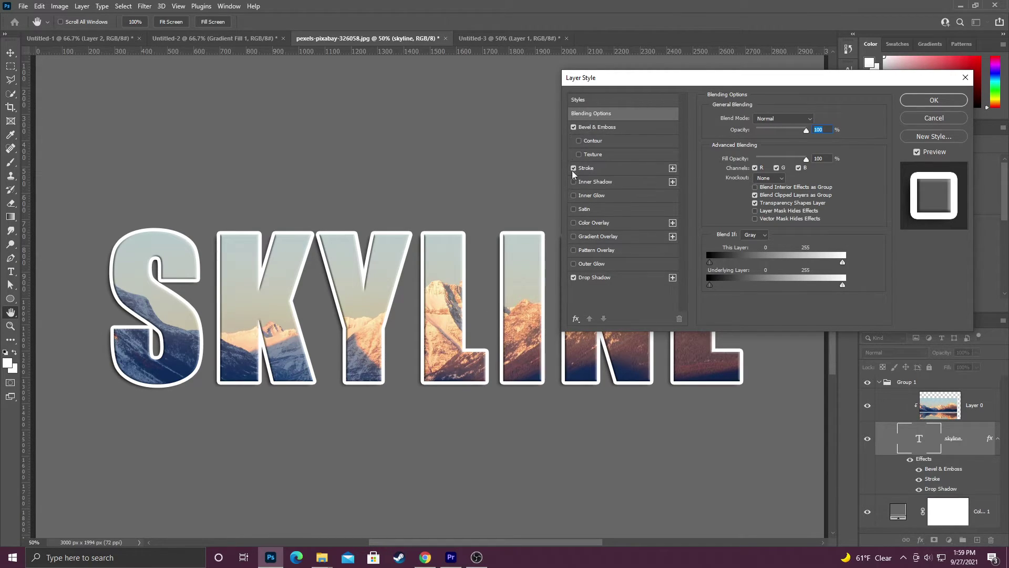
pyautogui.click(933, 100)
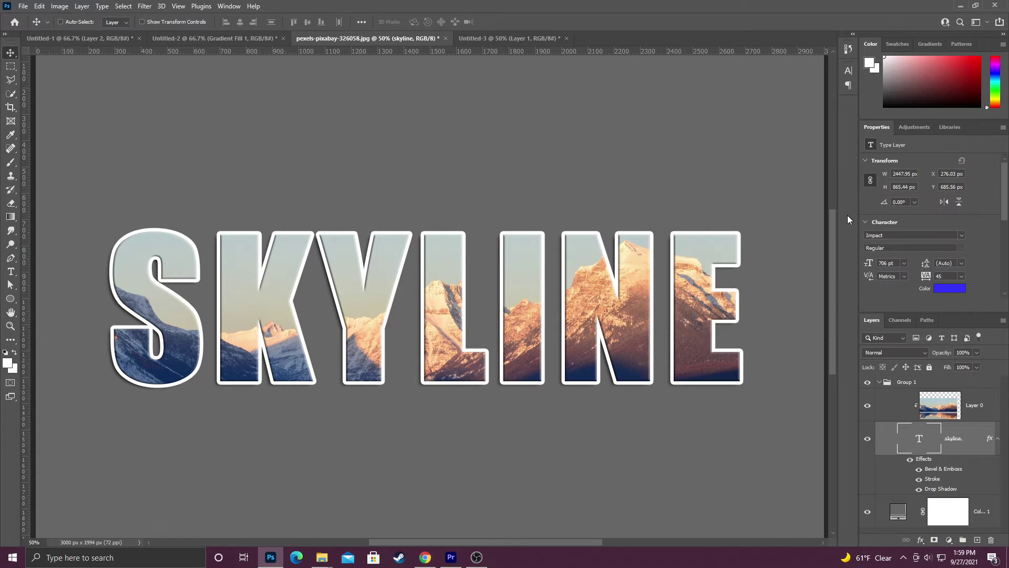
pyautogui.hotkey('ctrl', '-')
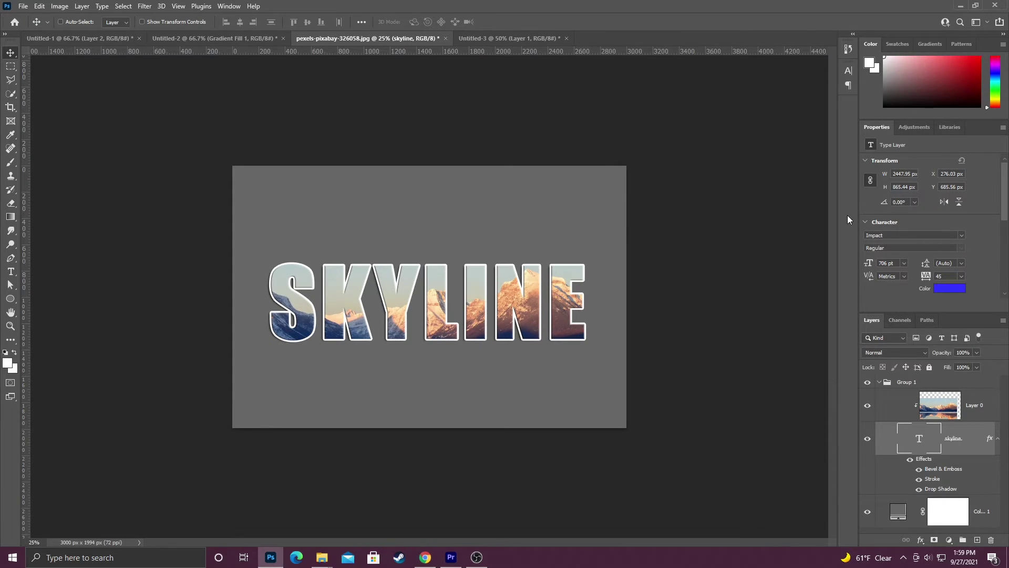